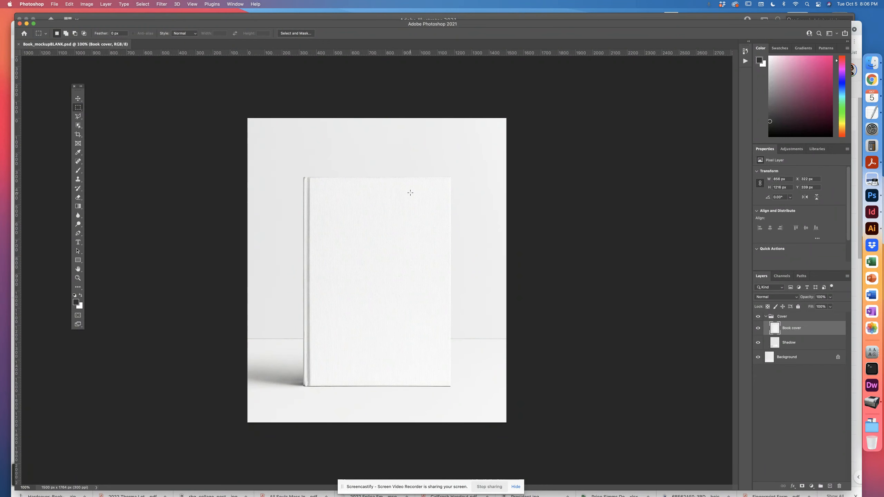
Open cellis_book_designFLAT.jpg from the stone soup files folder
key(super+o)
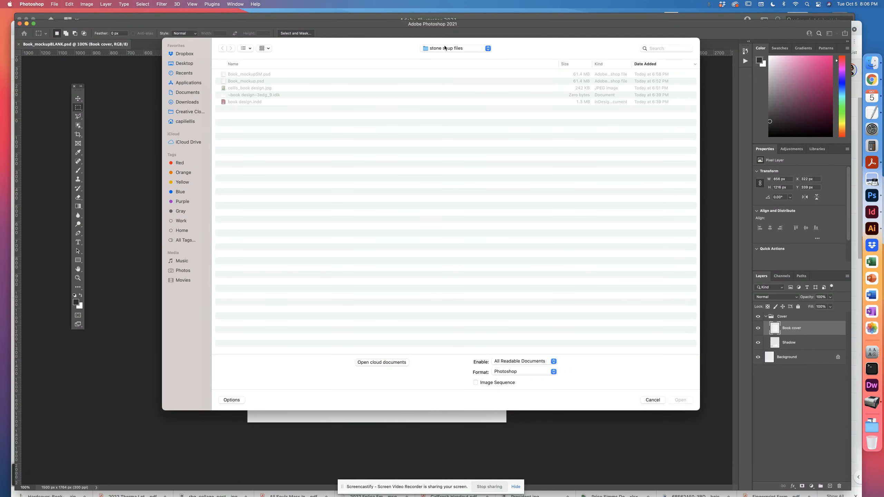
click(445, 48)
click(444, 48)
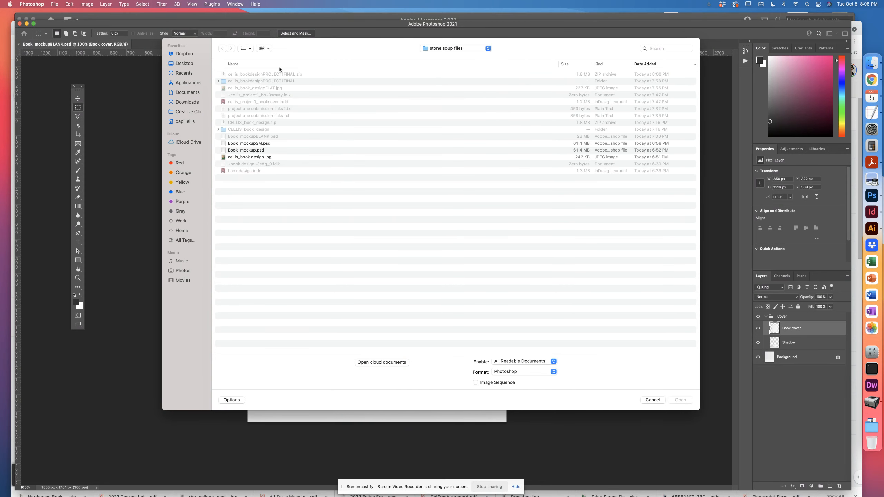
click(255, 87)
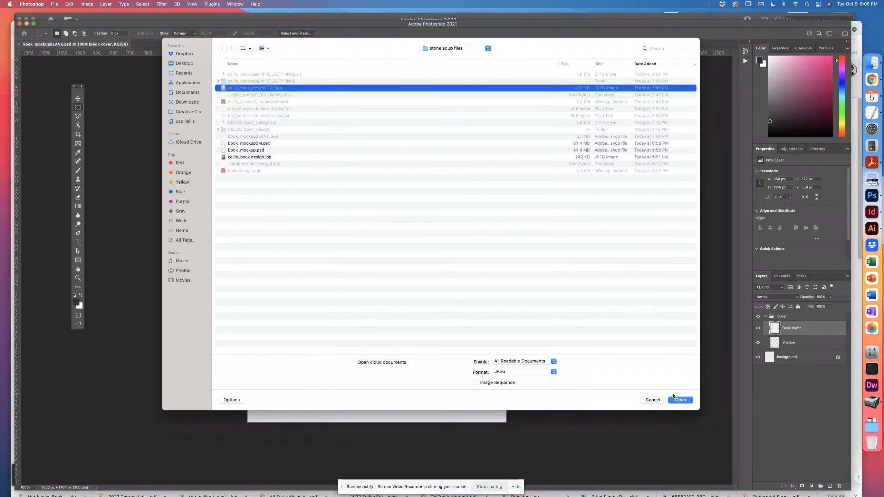
click(676, 400)
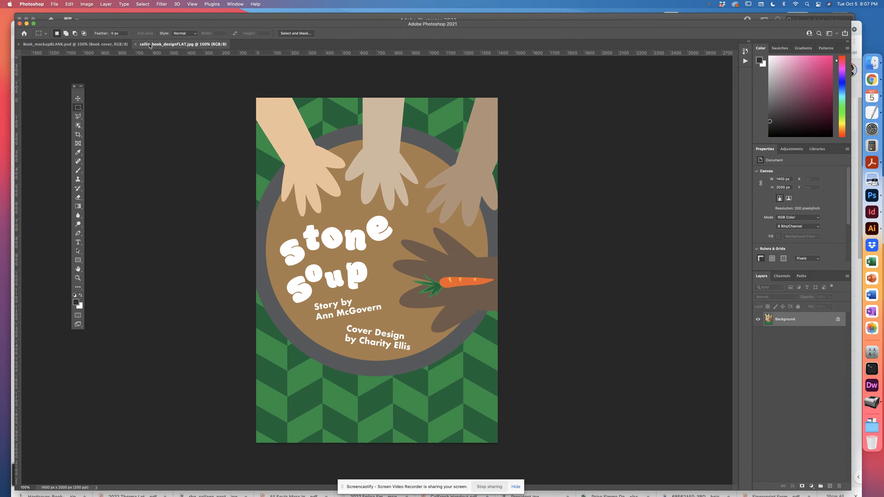
Float the cover design in its own window and enlarge the window to leave space around the artwork
drag(149, 45, 140, 83)
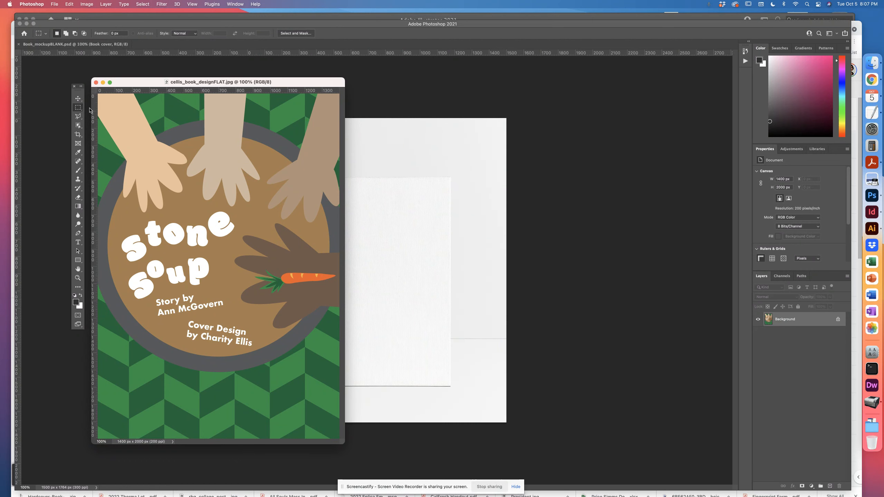
drag(123, 86, 126, 80)
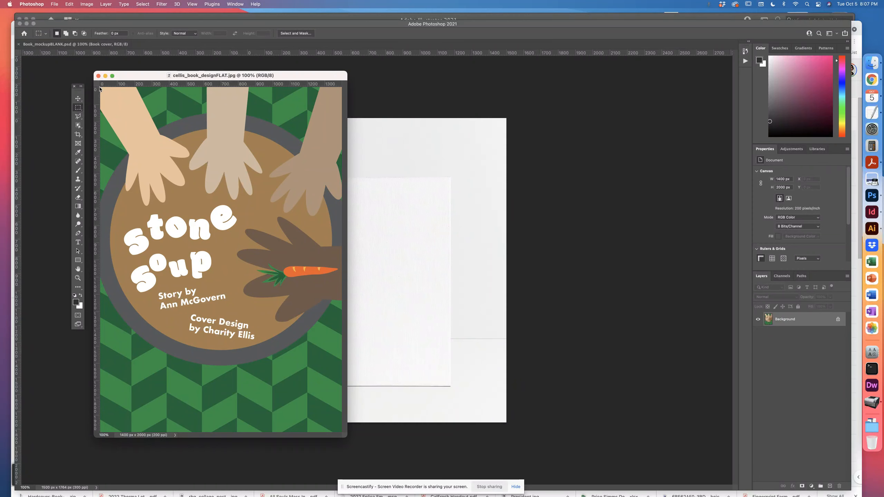
drag(101, 84, 209, 80)
drag(347, 438, 377, 462)
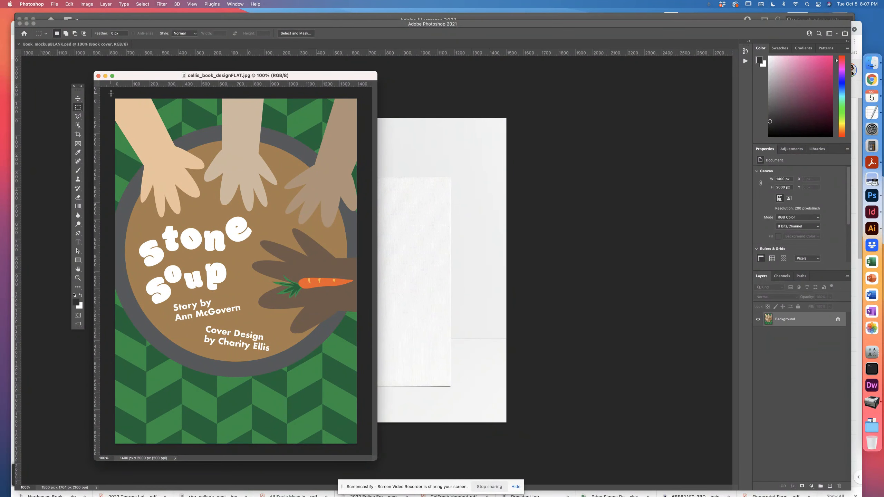
Copy the entire cover artwork with a rectangular marquee selection and close the JPG
drag(111, 93, 389, 464)
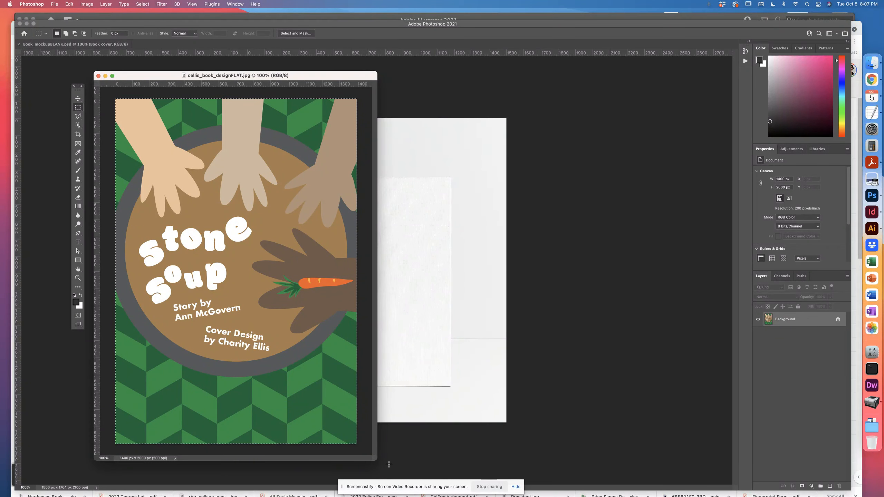
click(72, 4)
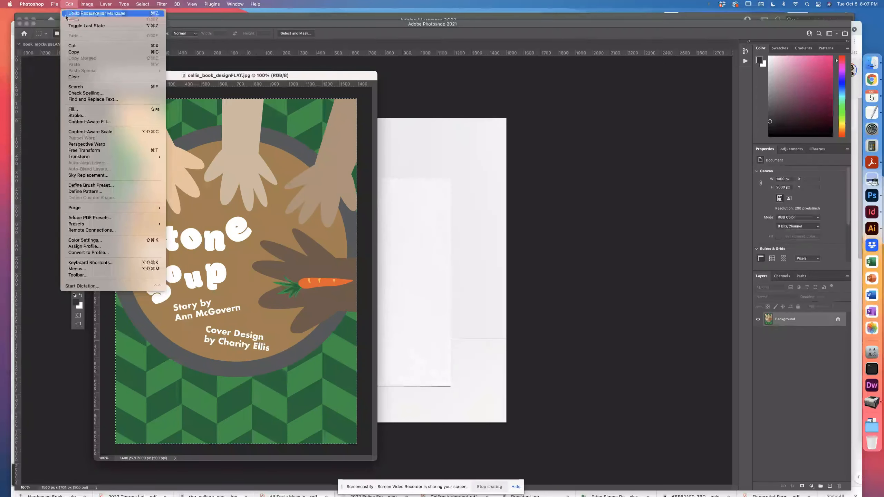
click(78, 53)
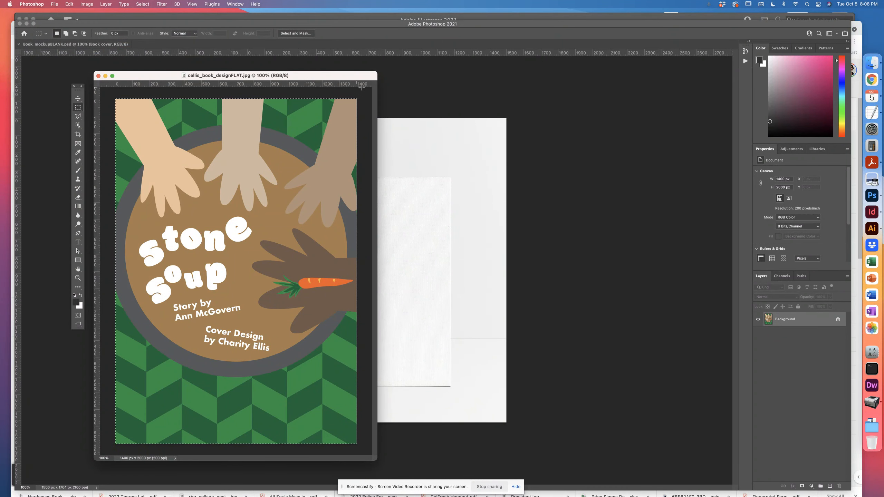
key(super+w)
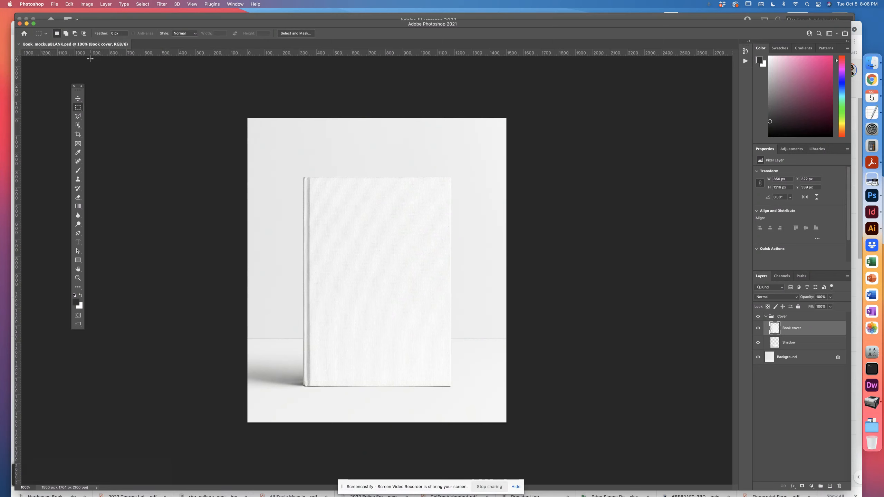
Paste the copied cover artwork into Book_mockupBLANK.psd and save the file
click(67, 4)
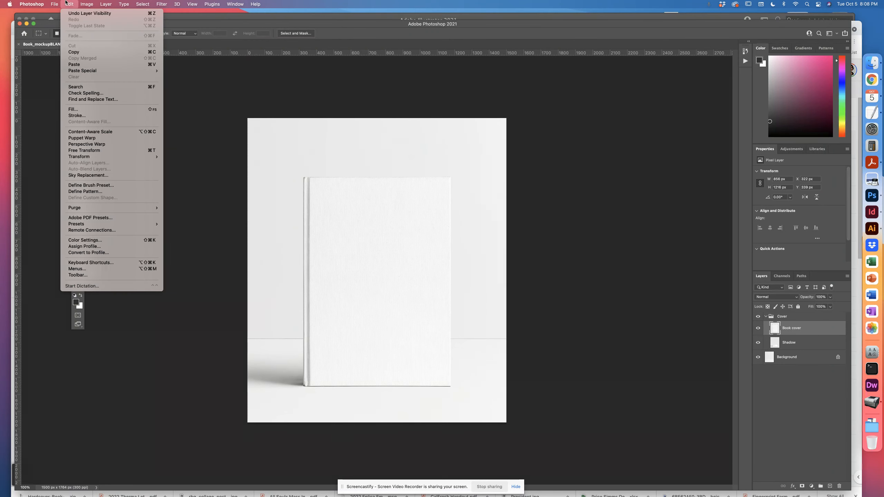
click(83, 66)
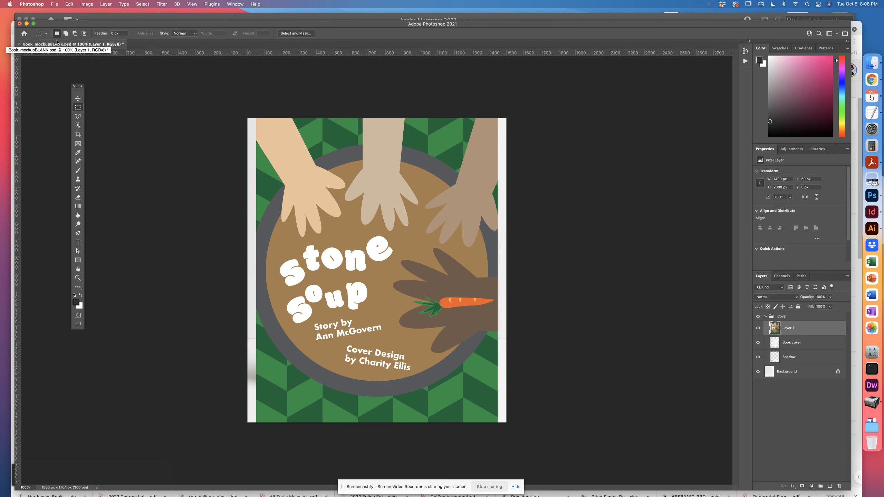
click(57, 5)
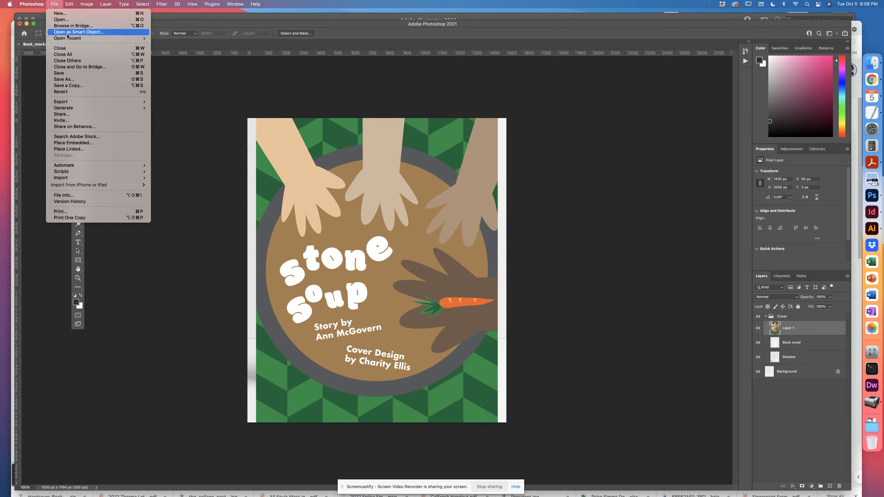
click(74, 73)
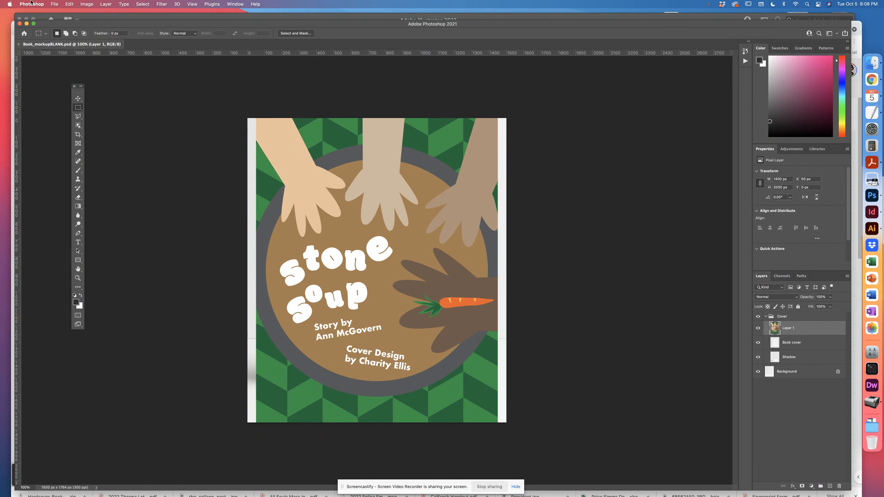
Save the mockup under the new name CELLISBook_mockupOCT5.psd in Photoshop format with Maximize Compatibility on
click(53, 5)
click(76, 79)
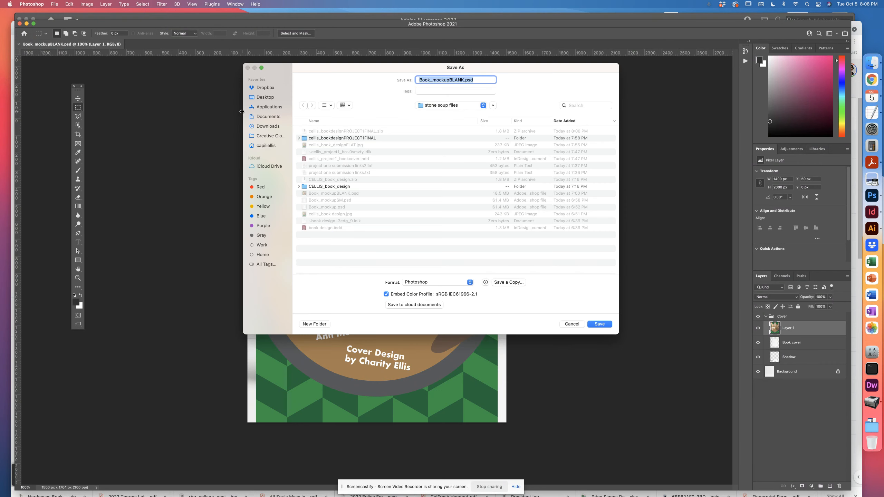
click(419, 81)
text(CELLIS)
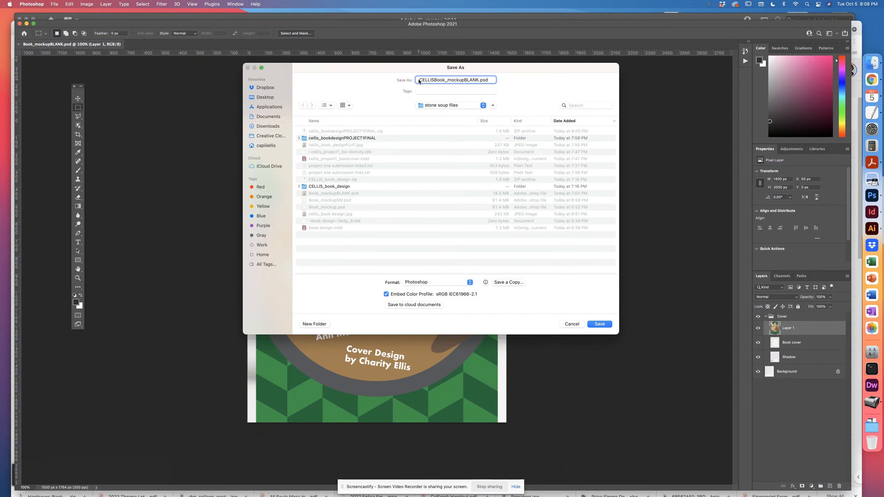
text(_)
key(BackSpace)
drag(479, 80, 463, 80)
text(OCT5)
click(600, 326)
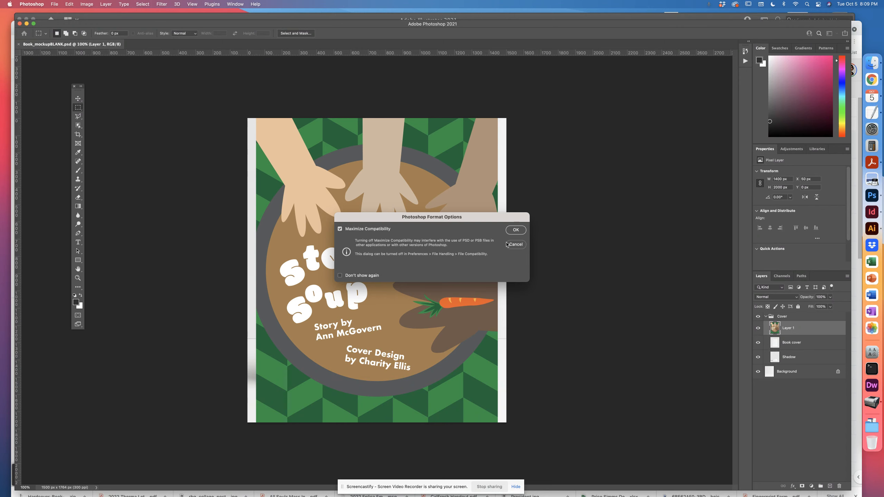
drag(585, 168, 651, 233)
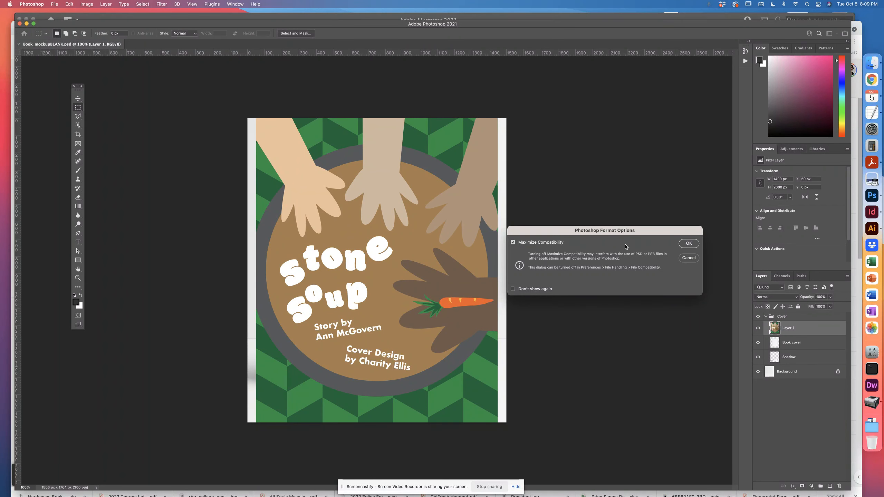
click(690, 244)
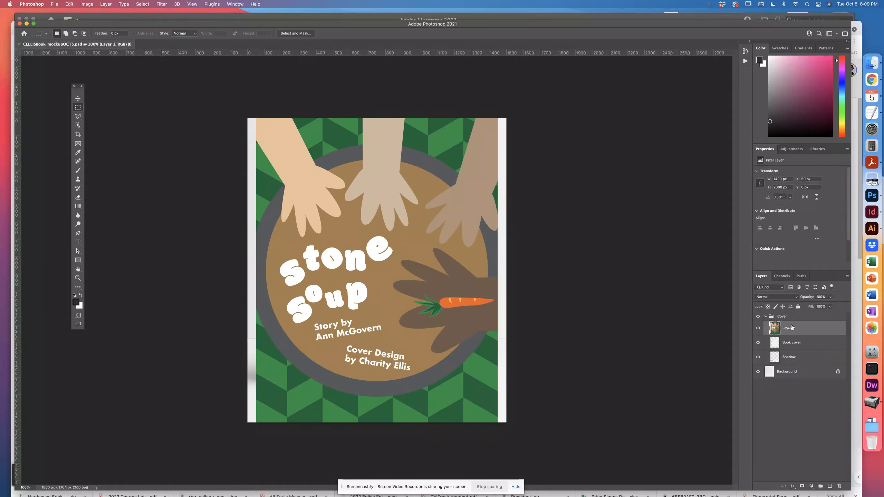
Move Layer 1 out above the Cover group and return it to the top of that group
drag(790, 328, 805, 328)
click(803, 344)
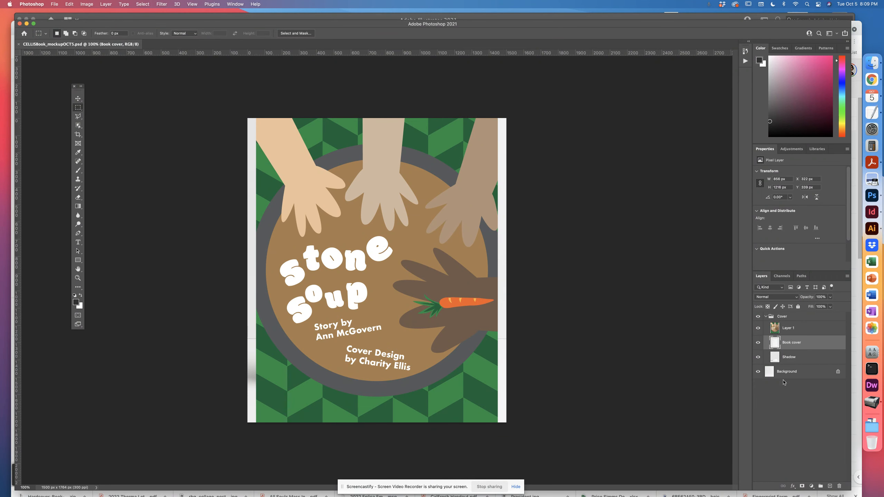
drag(800, 328, 803, 315)
click(799, 327)
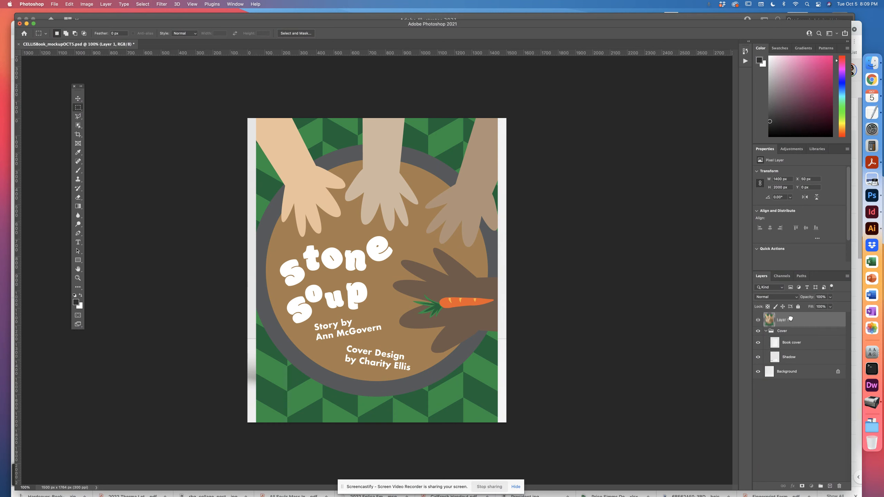
mouse_move(791, 320)
mouse_down()
mouse_move(787, 343)
mouse_move(786, 320)
mouse_move(808, 325)
mouse_move(805, 335)
mouse_move(805, 313)
mouse_up()
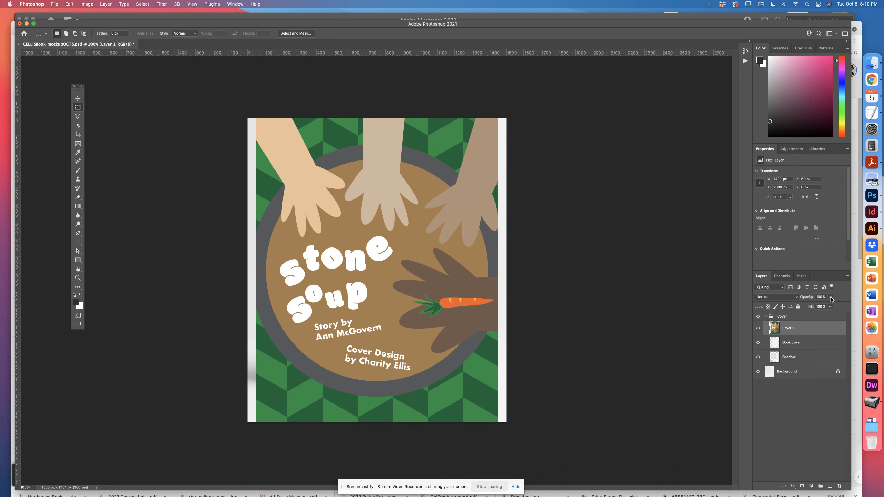
Lower Layer 1's opacity to 40% and roughly scale it down over the blank book with Free Transform
click(831, 298)
drag(831, 307, 812, 306)
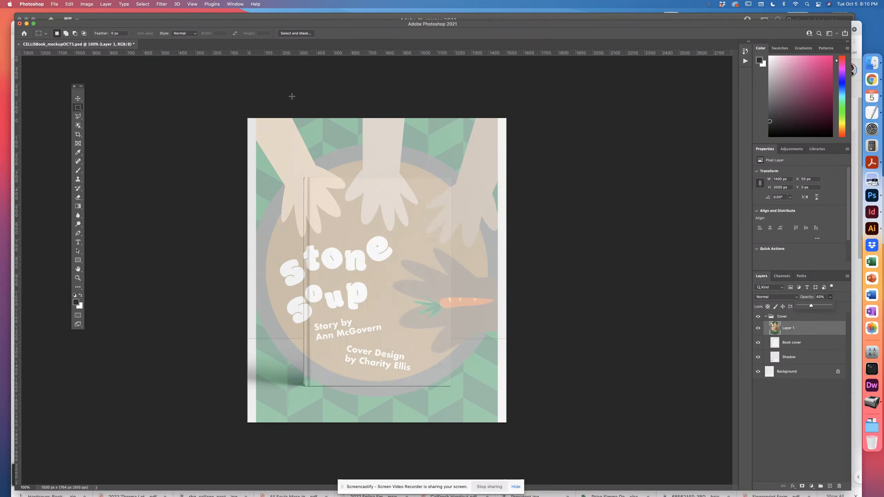
click(69, 4)
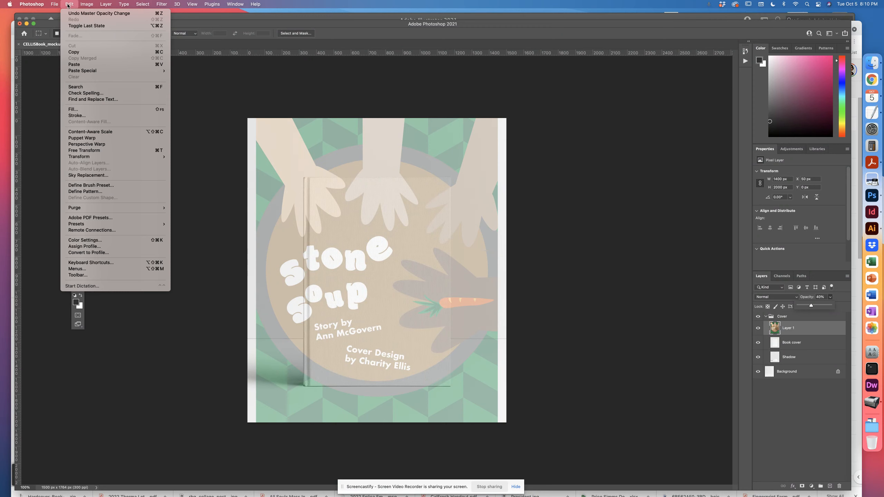
click(85, 152)
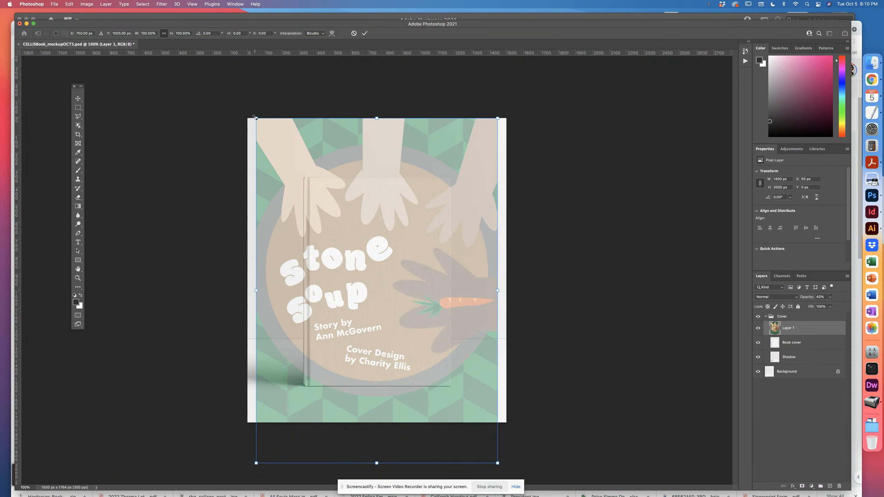
drag(255, 118, 306, 179)
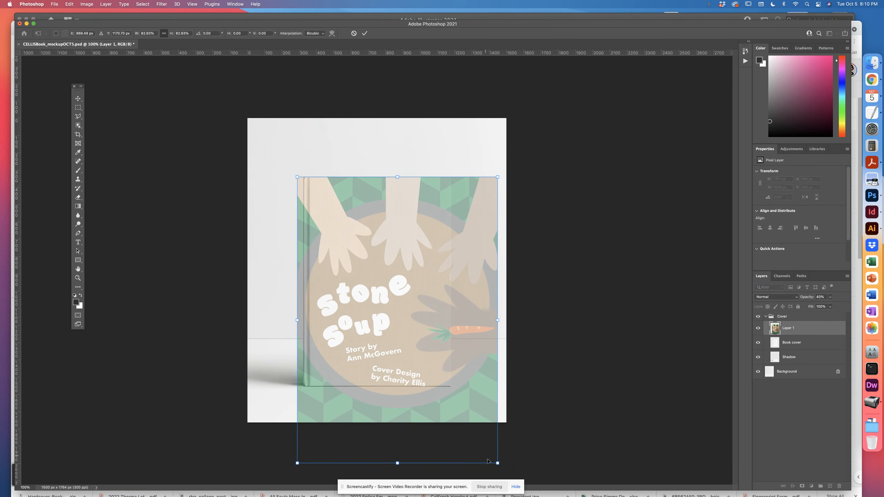
drag(496, 462, 441, 405)
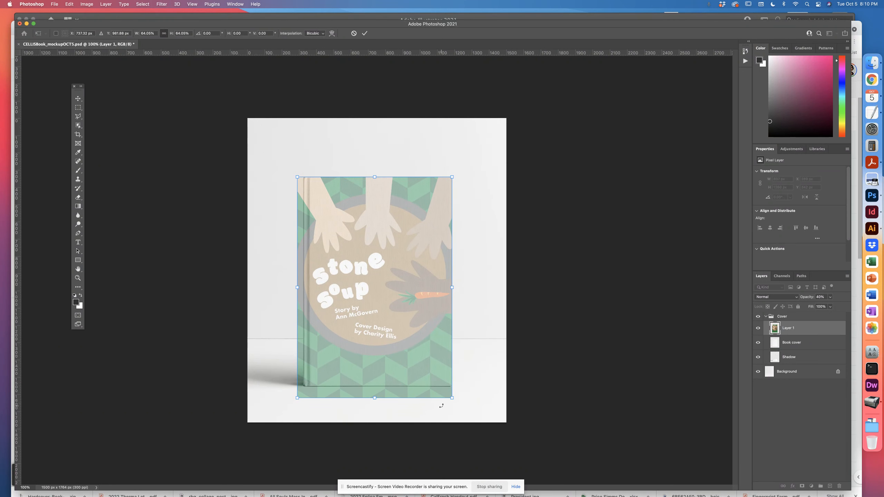
Scale the cover artwork to about 61% to match the book's width and move it up to the book's top edge
key(super+equal)
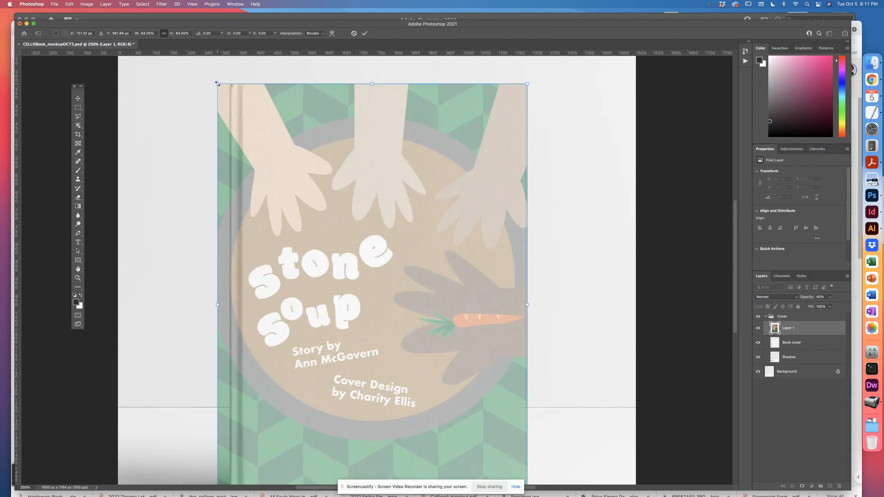
drag(218, 83, 225, 103)
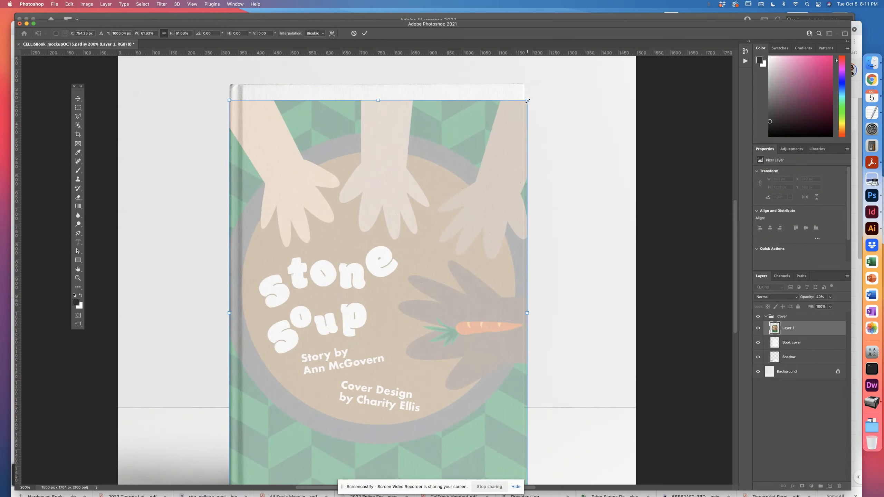
drag(528, 101, 523, 105)
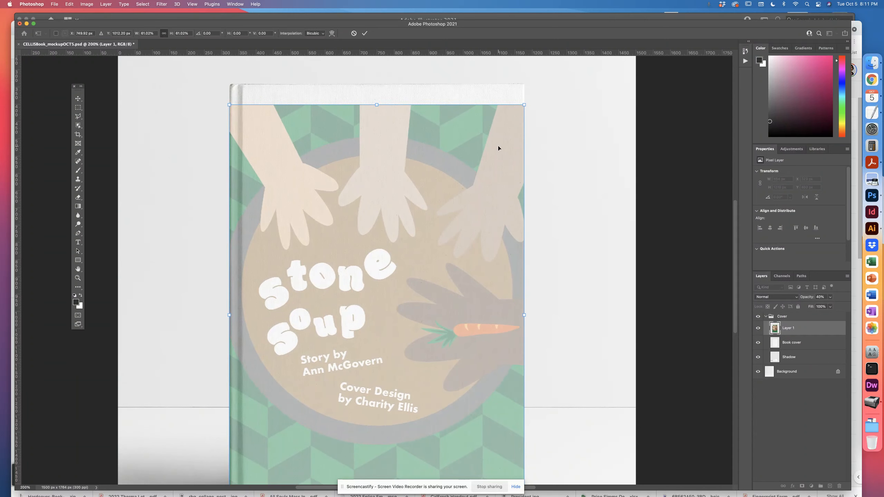
drag(498, 149, 494, 124)
key(super+minus)
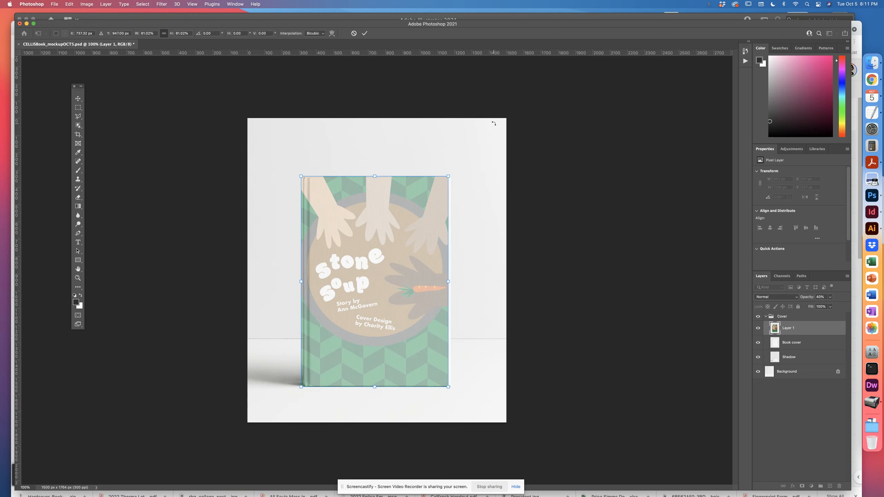
Move the cover artwork slightly to line up with the book's side and top edges and apply the transform
key(super+plus)
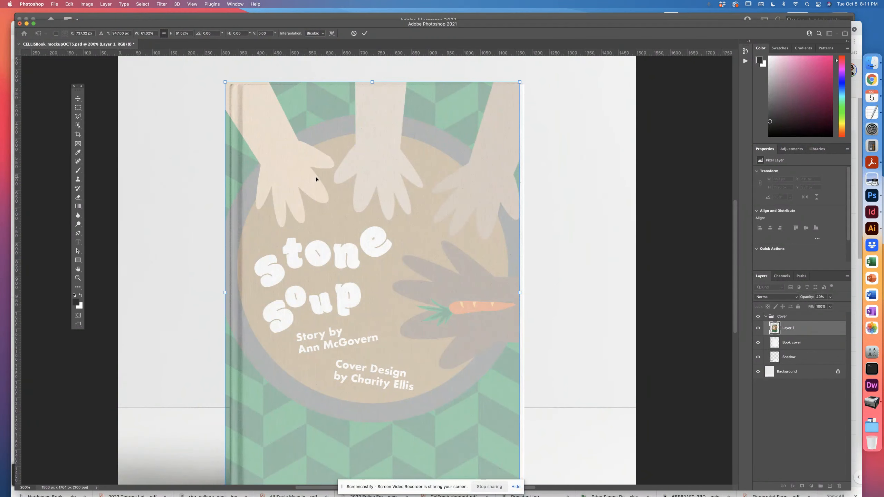
drag(307, 163, 308, 161)
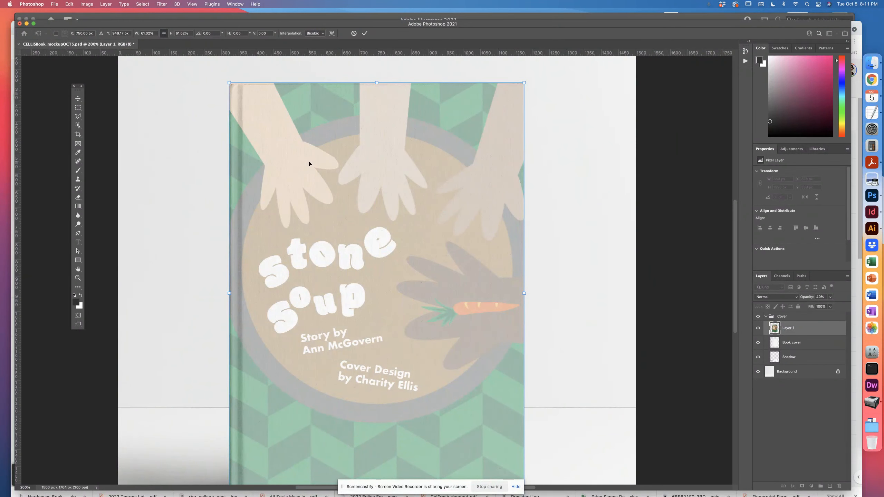
key(Down)
key(Down)
key(Down)
key(Down)
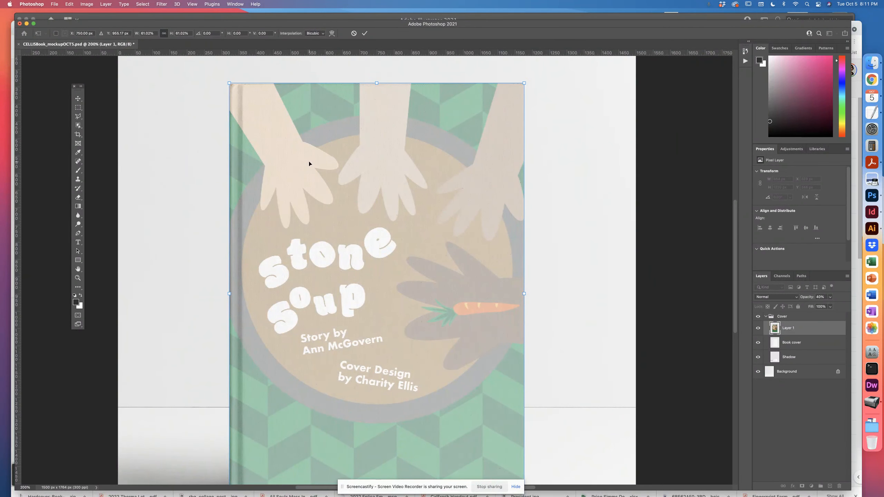
key(Down)
key(Down)
key(Down)
key(Down)
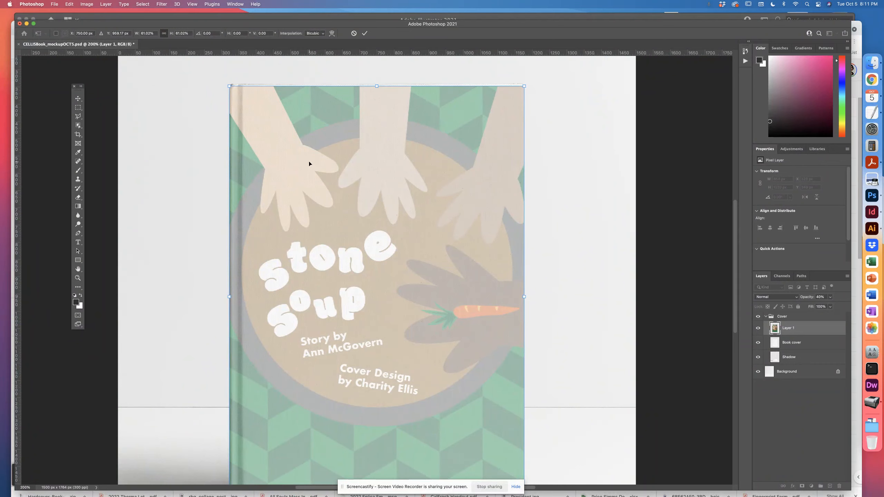
key(Up)
key(Up)
key(Up)
key(Up)
key(Up)
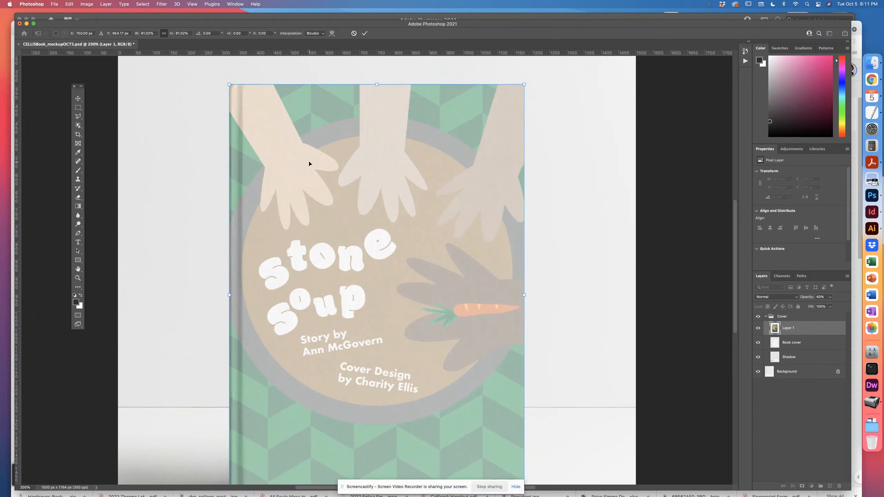
scroll(499, 232, down, 3)
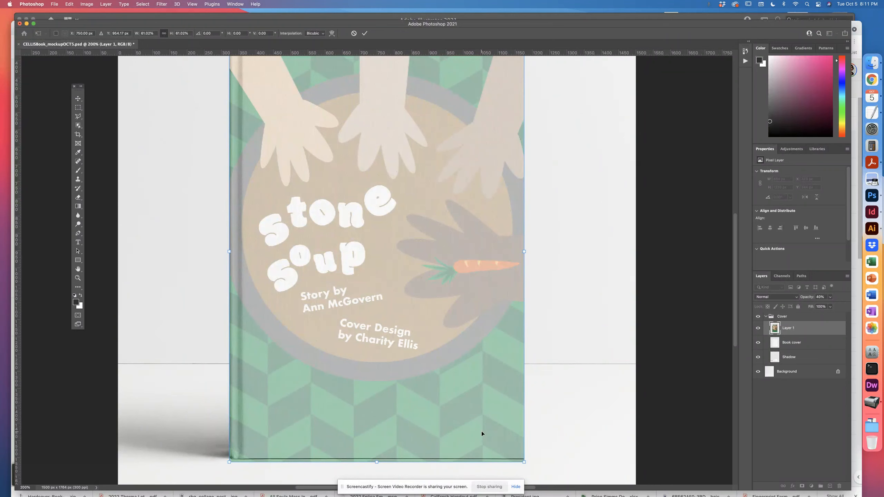
key(Return)
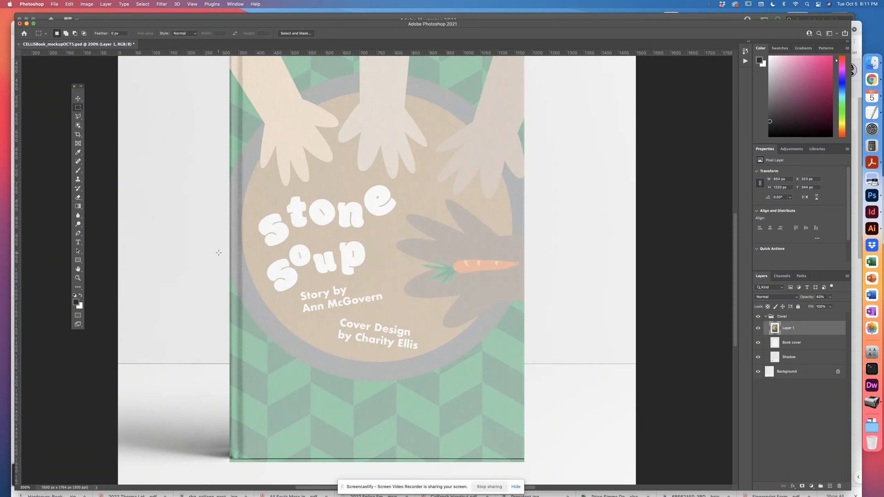
Start a Free Transform on Layer 1 in Distort mode and fit the artwork's top-right corner to the book's corner
click(69, 4)
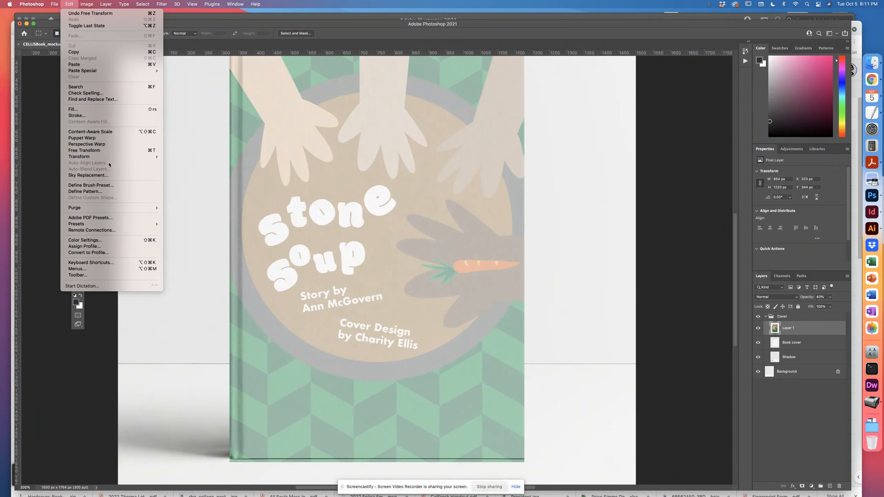
click(87, 151)
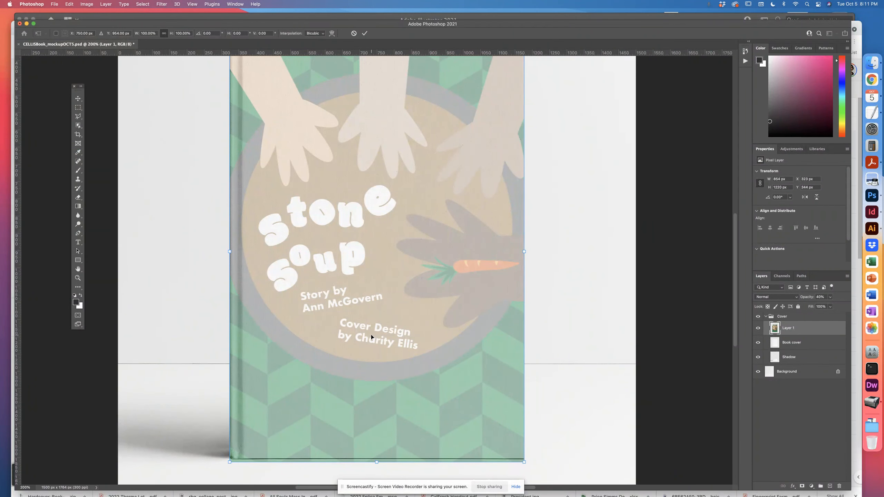
key(super+minus)
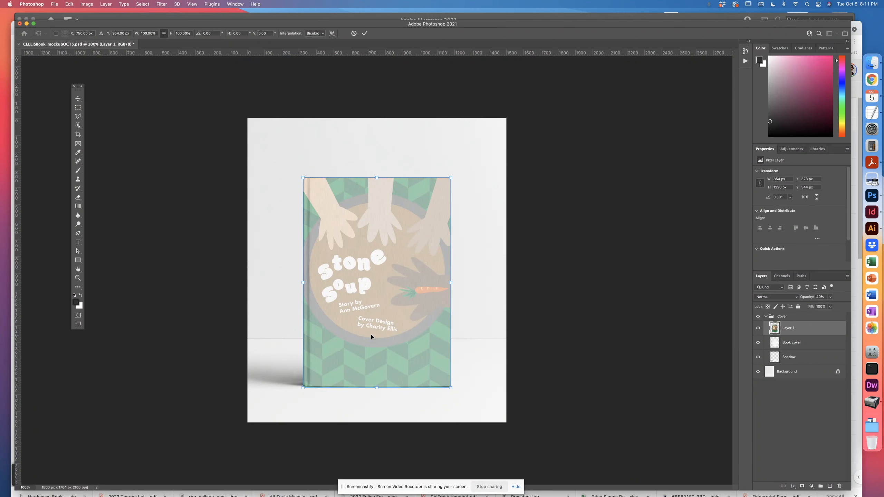
right_click(376, 327)
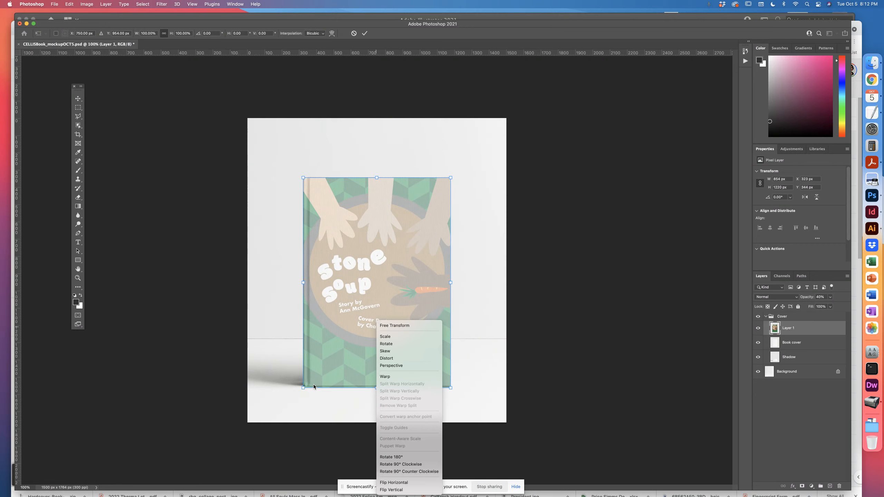
click(391, 359)
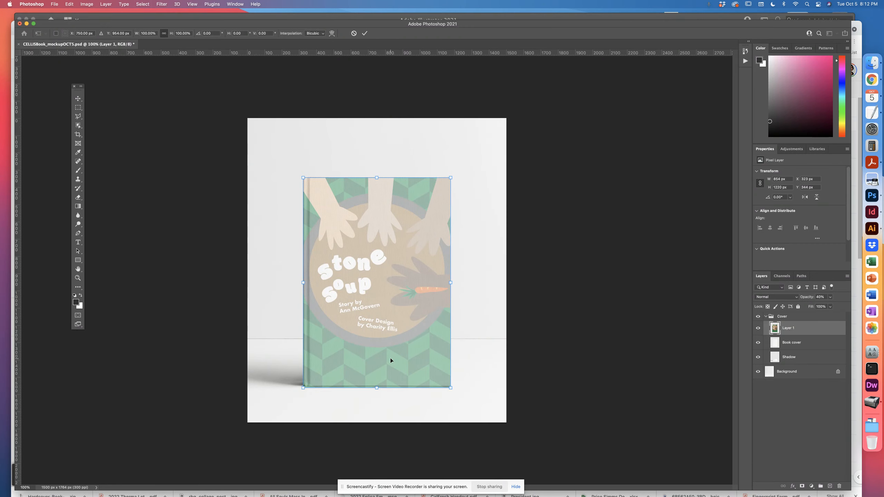
key(super+equal)
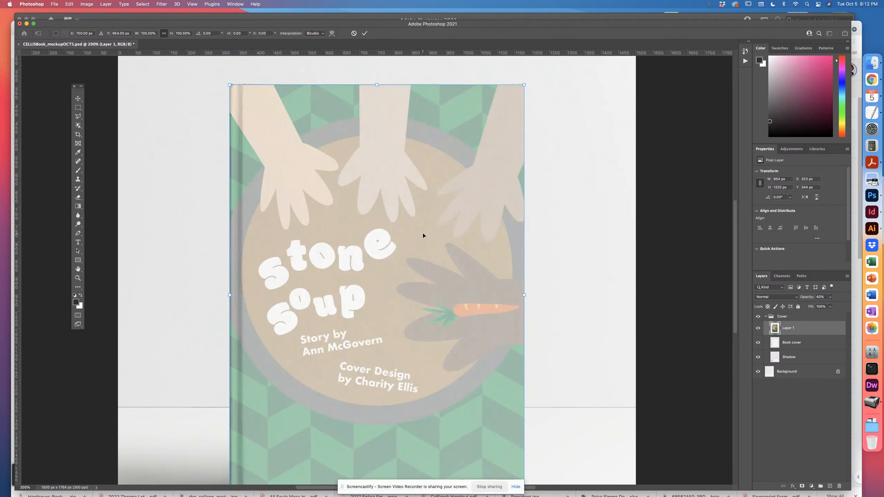
key(super+equal)
drag(465, 152, 339, 335)
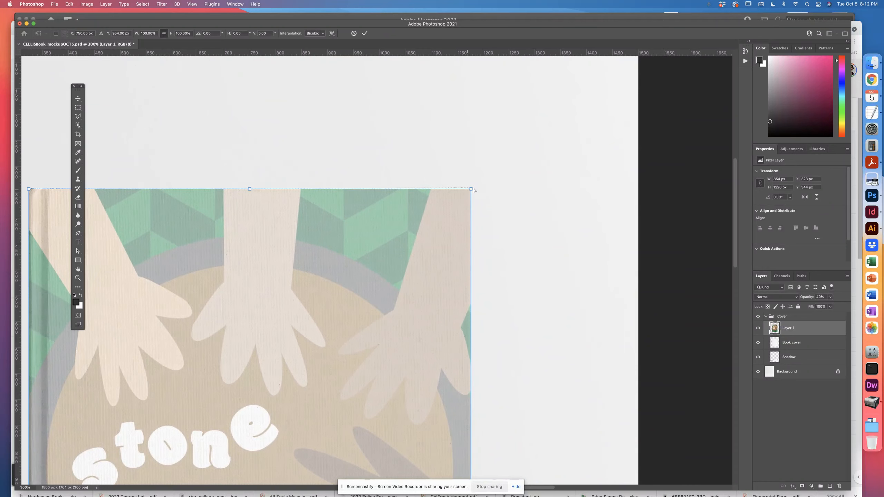
drag(472, 189, 470, 188)
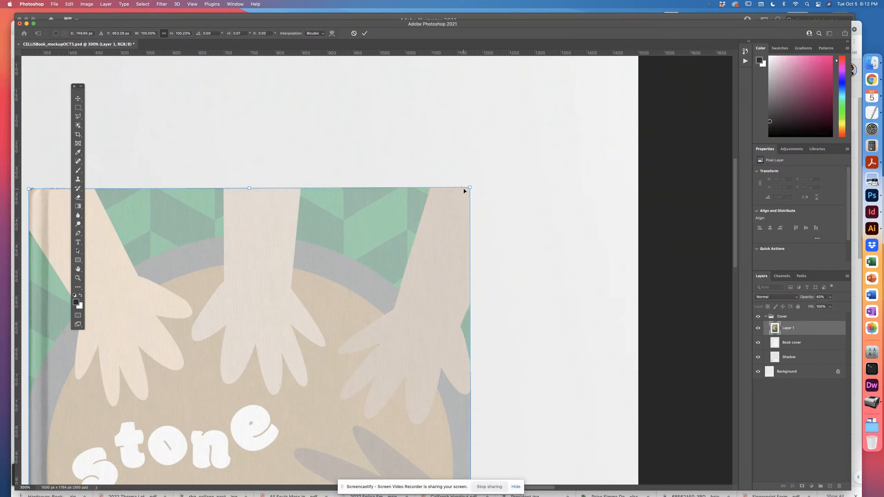
Distort the artwork's bottom-left and bottom-right corners to meet the book cover's lower corners
key(super+0)
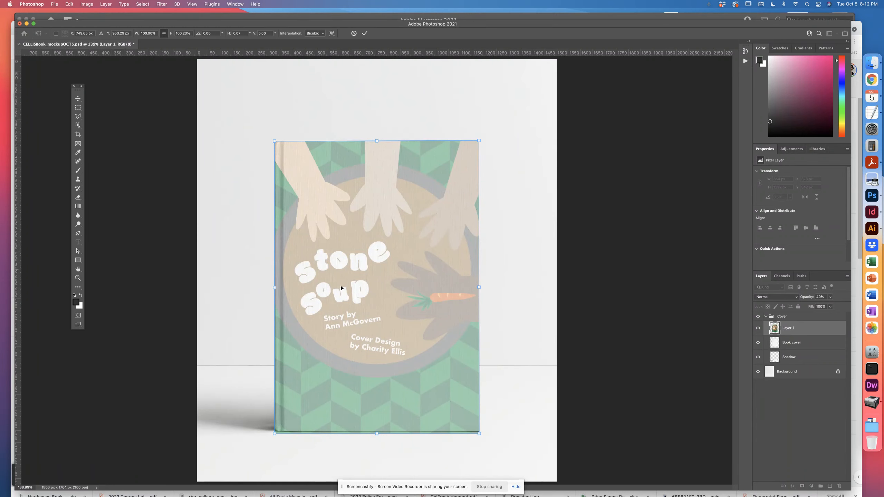
mouse_move(275, 435)
mouse_down()
mouse_move(292, 428)
mouse_move(276, 426)
mouse_move(318, 364)
mouse_move(294, 475)
mouse_move(345, 367)
mouse_move(274, 433)
mouse_up()
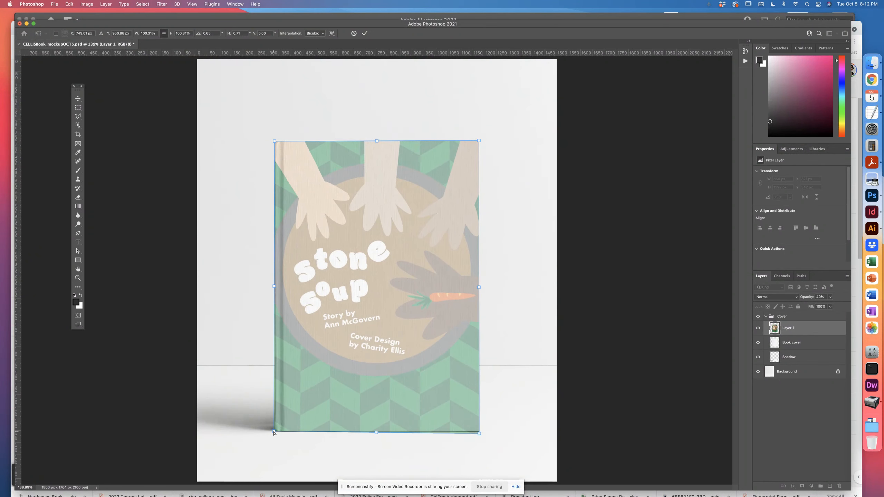
key(super+plus)
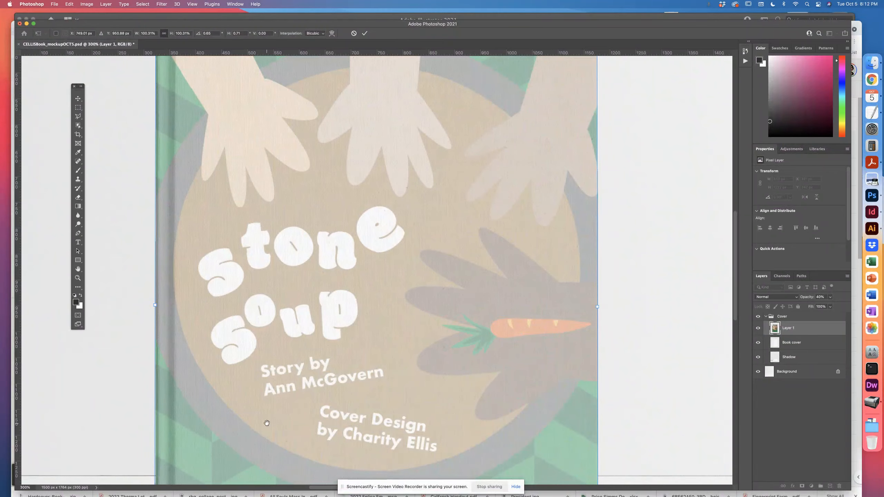
scroll(274, 433, down, 10)
scroll(274, 433, left, 3)
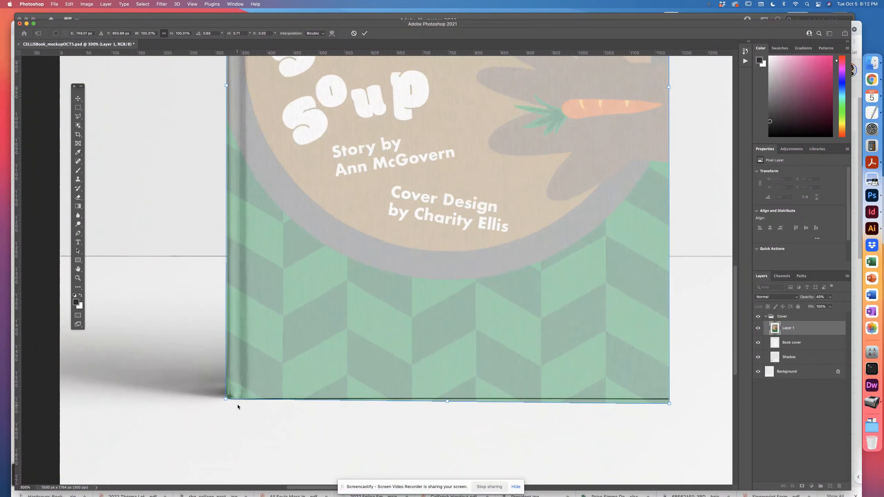
drag(225, 401, 226, 401)
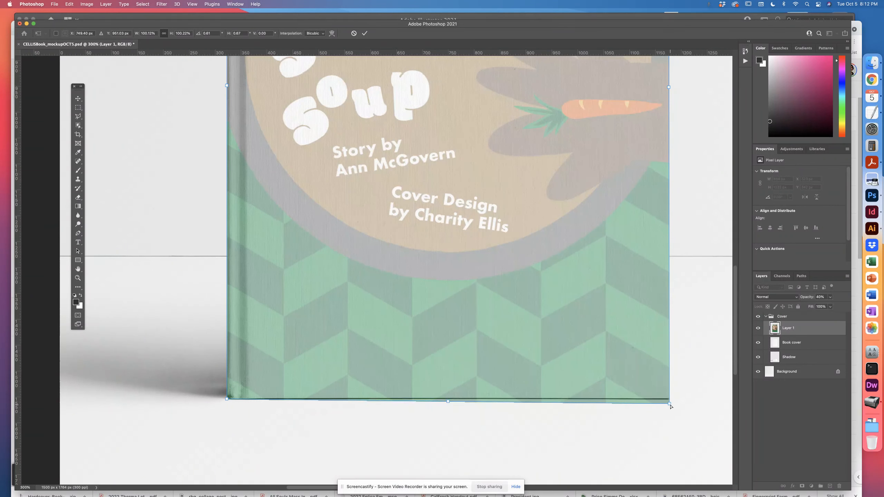
drag(671, 407, 671, 401)
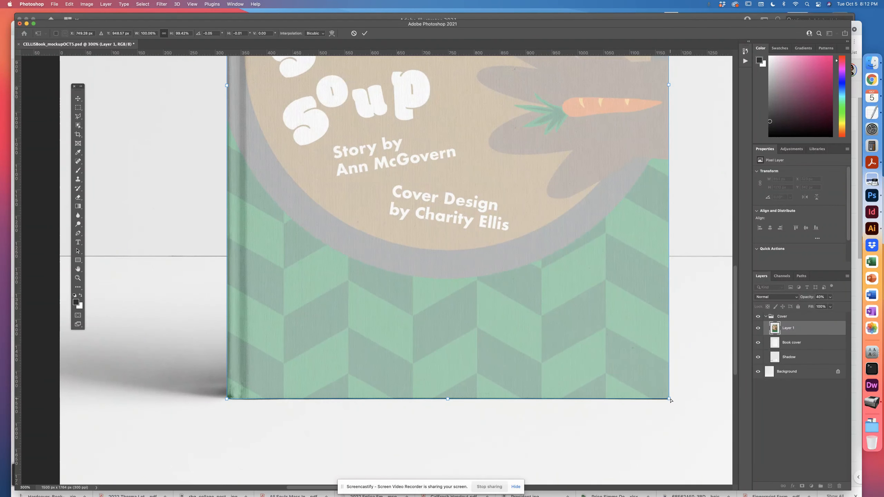
Fit the artwork's top-left corner to the book's corner and apply the distortion
scroll(439, 264, up, 10)
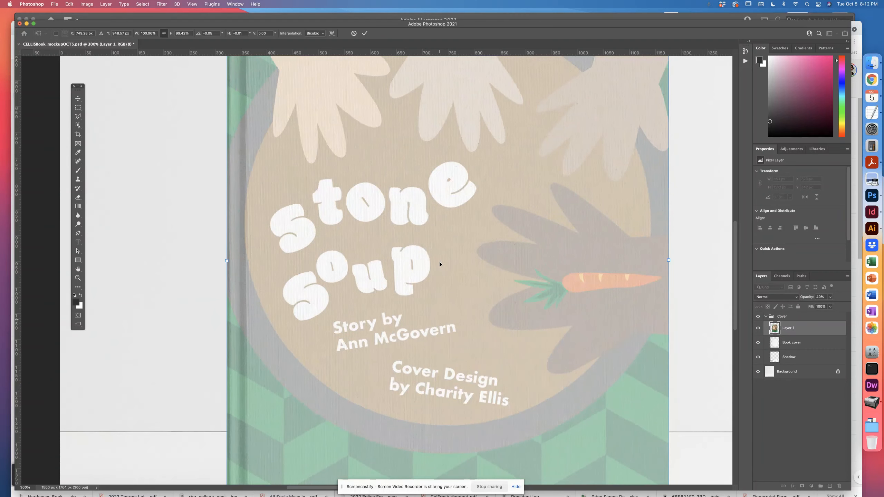
scroll(439, 264, up, 3)
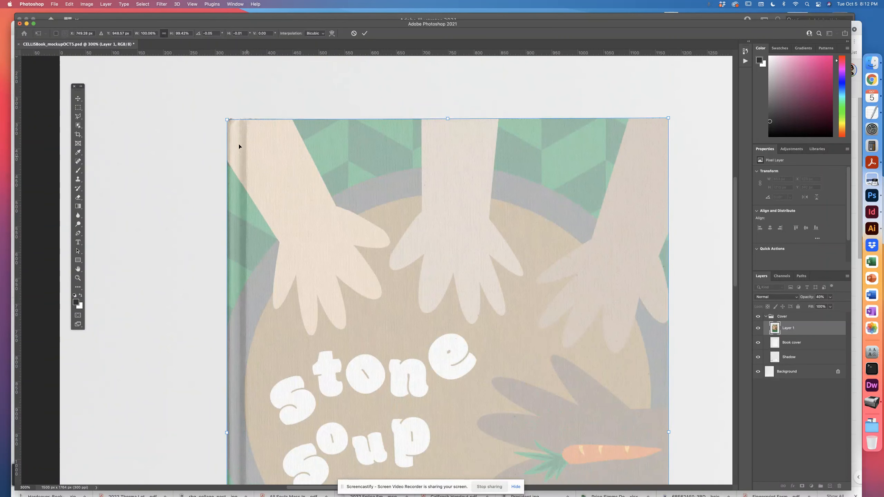
drag(227, 121, 227, 120)
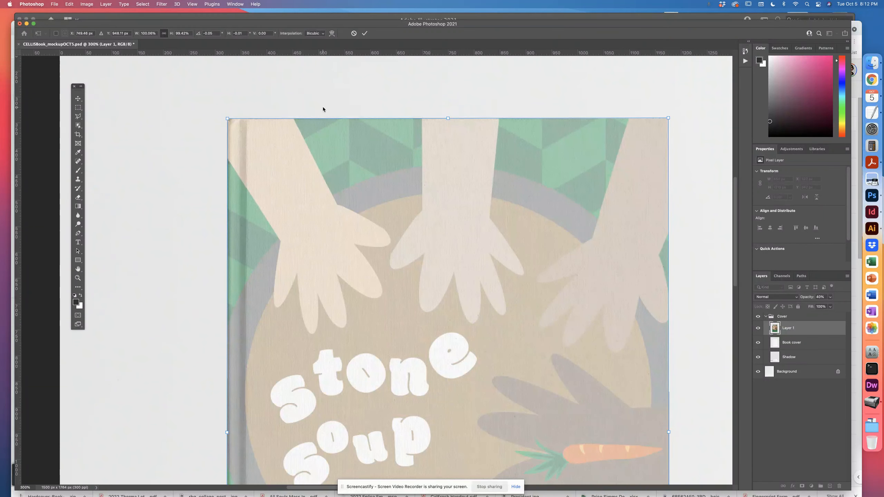
key(super+0)
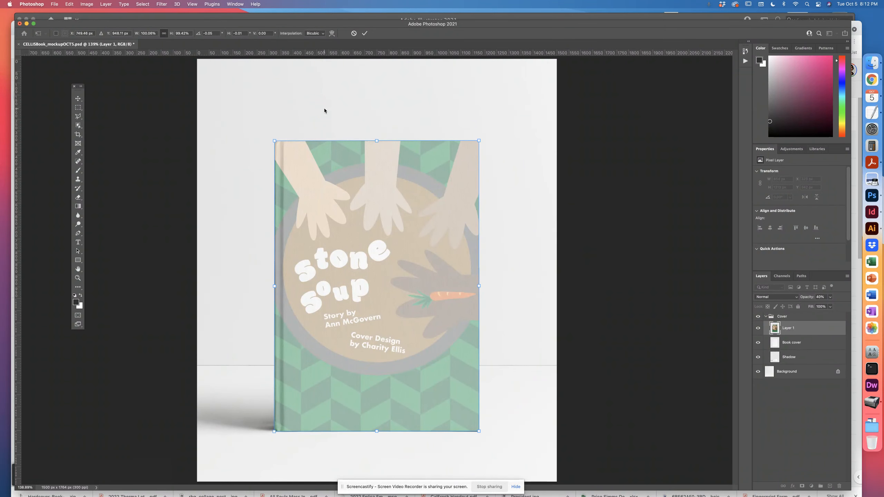
key(Return)
key(m)
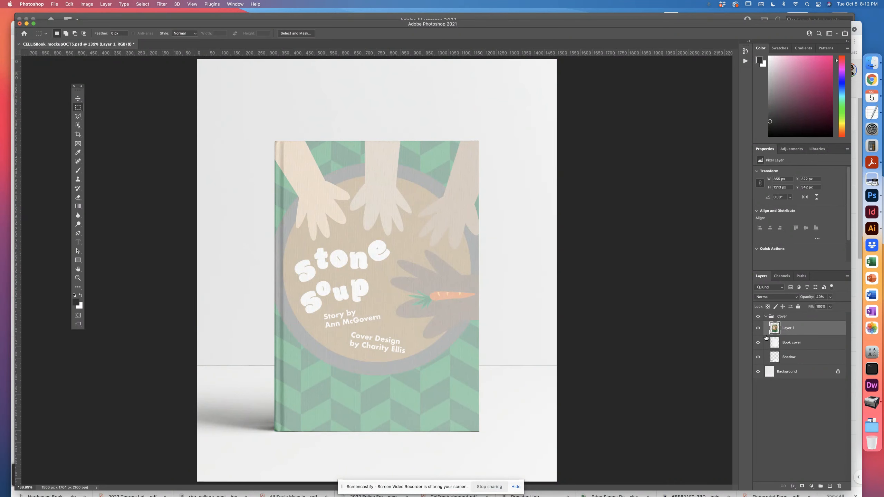
Restore Layer 1's opacity to 100% and briefly hide the layer to compare it with the blank book
key(super+equal)
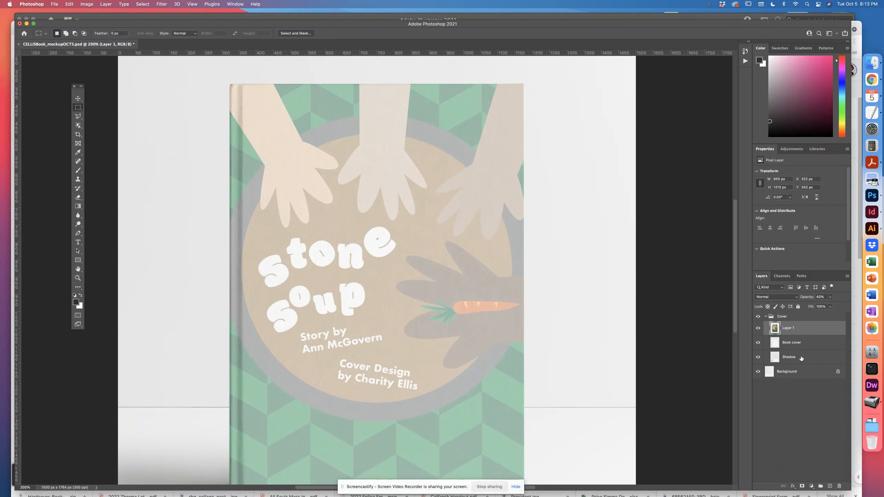
click(831, 297)
drag(829, 308, 851, 307)
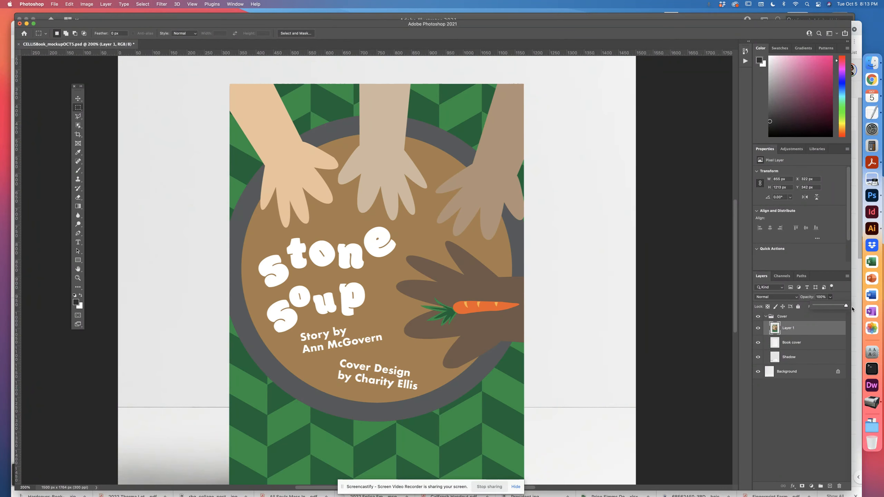
key(super+minus)
key(super+equal)
key(super+minus)
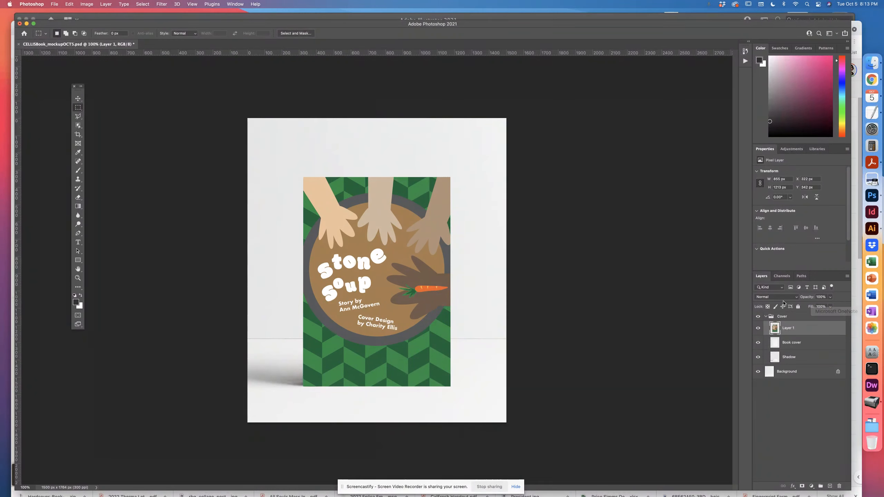
click(758, 328)
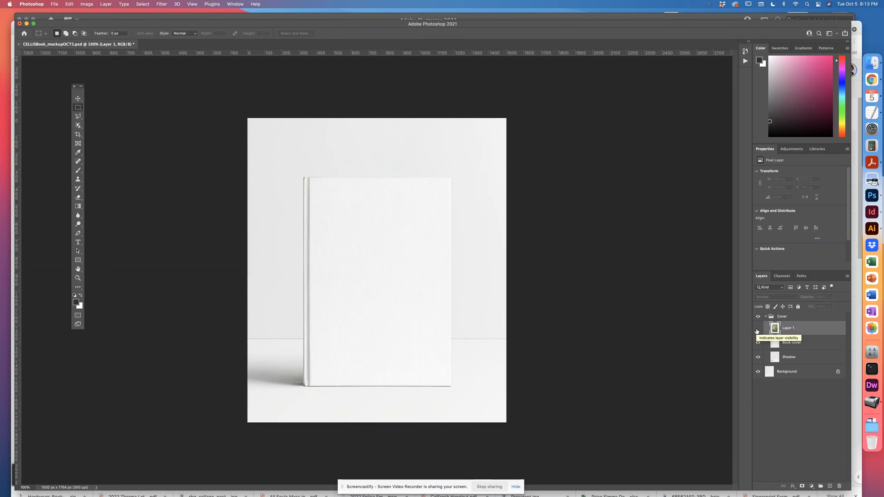
click(757, 328)
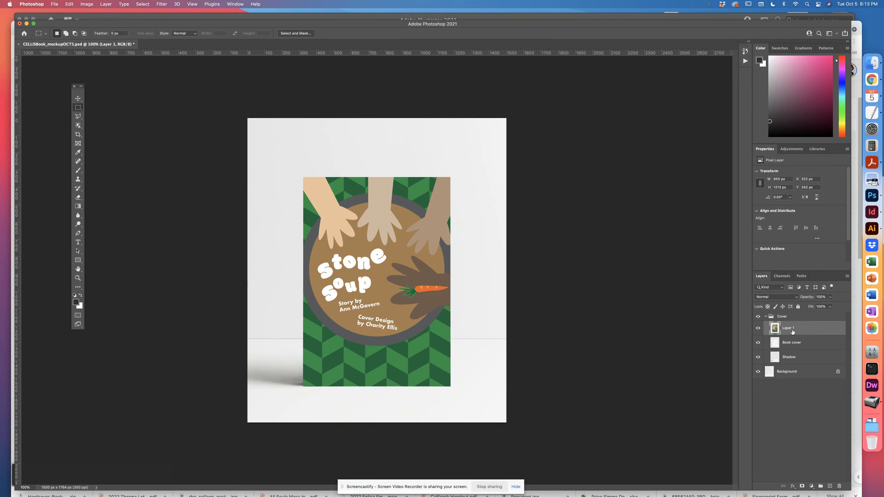
Set Layer 1's blending mode to Multiply and save the mockup document
click(796, 298)
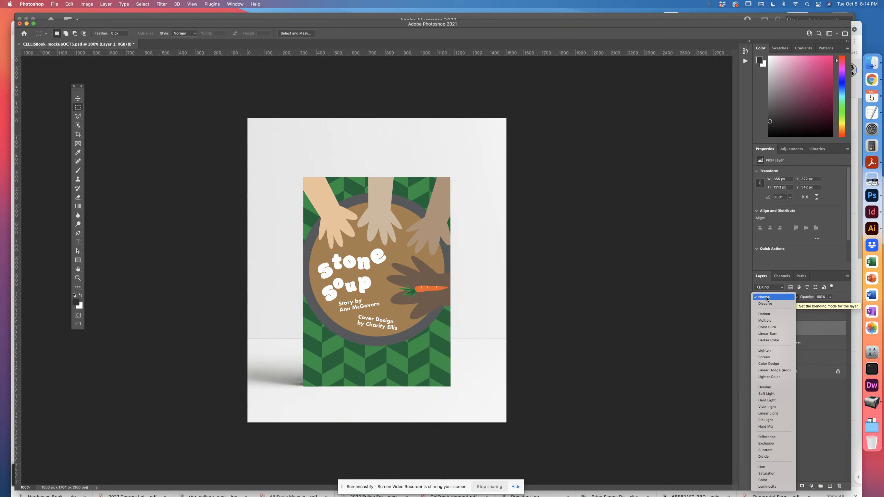
click(766, 324)
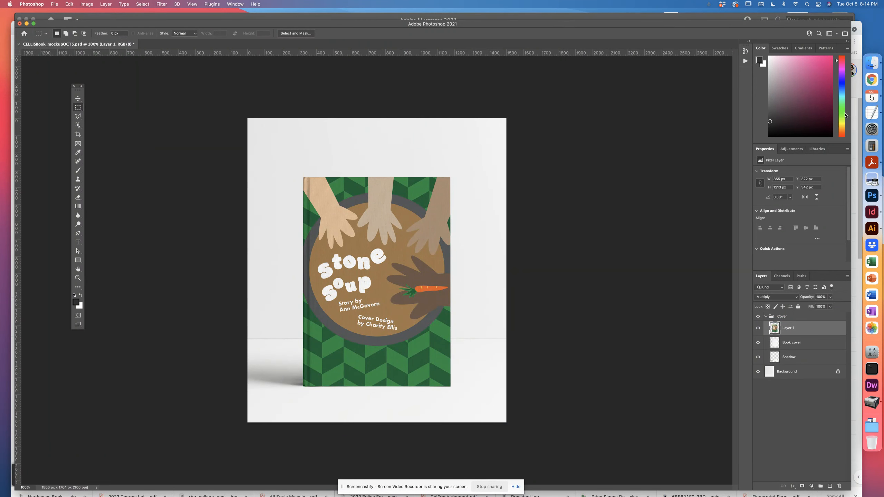
click(56, 4)
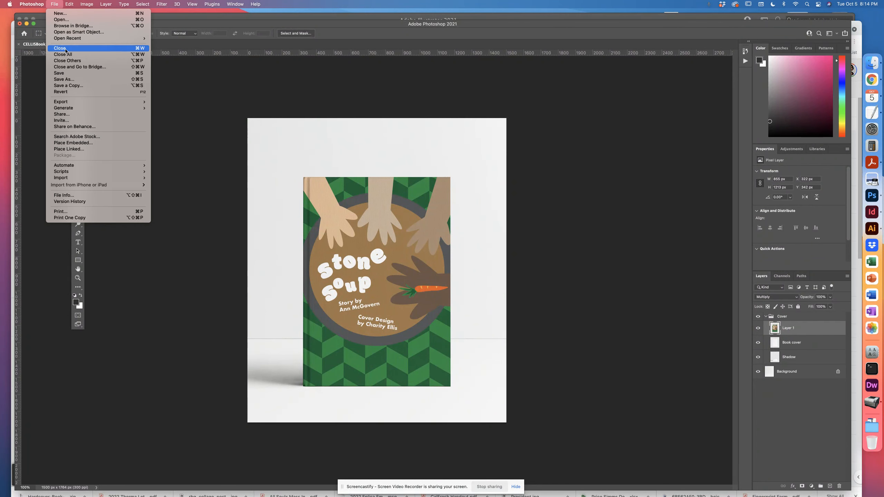
click(69, 76)
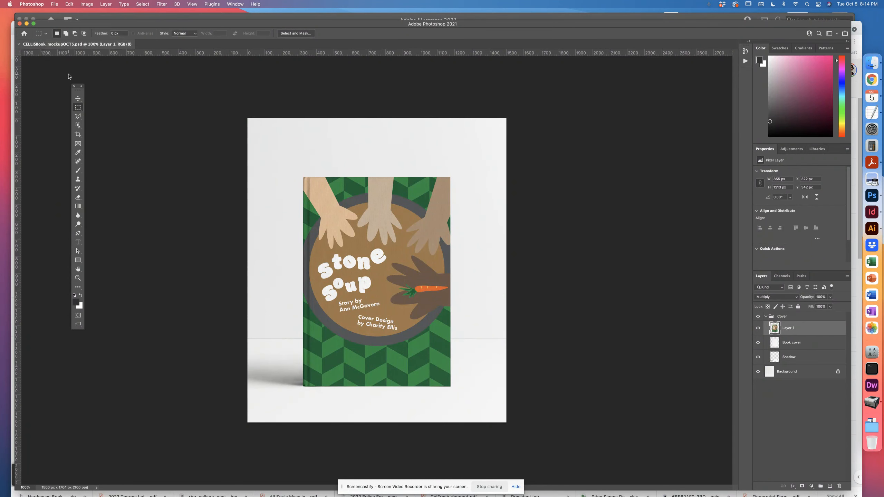
Inspect the blended cover's texture and edges up close and compare it with the full mockup view
key(super+equal)
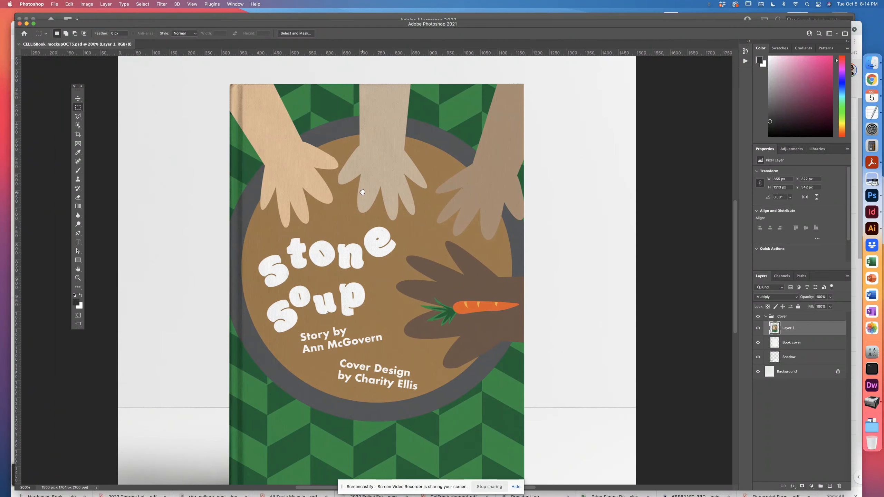
drag(361, 192, 418, 193)
scroll(411, 253, down, 5)
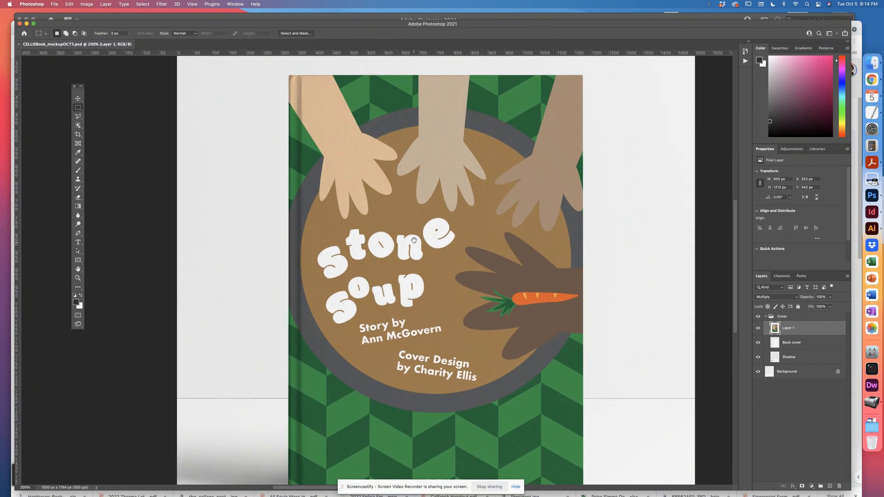
drag(404, 171, 364, 364)
key(super+minus)
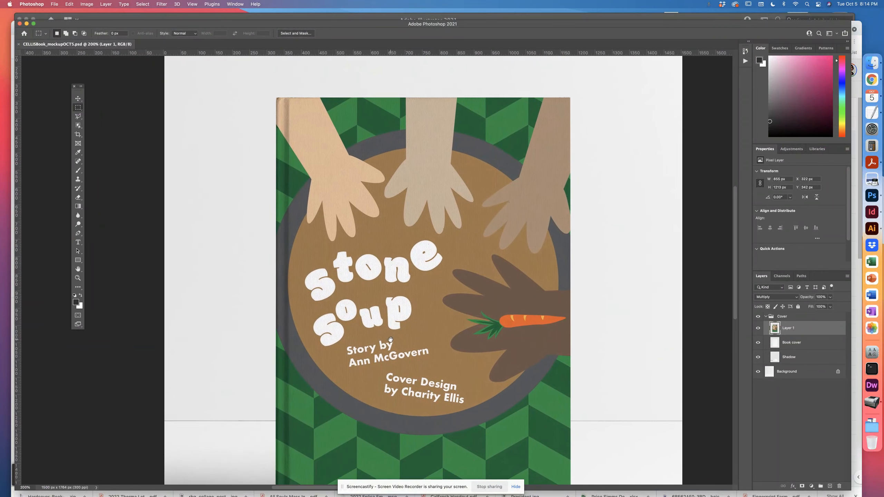
key(super+minus)
key(super+minus)
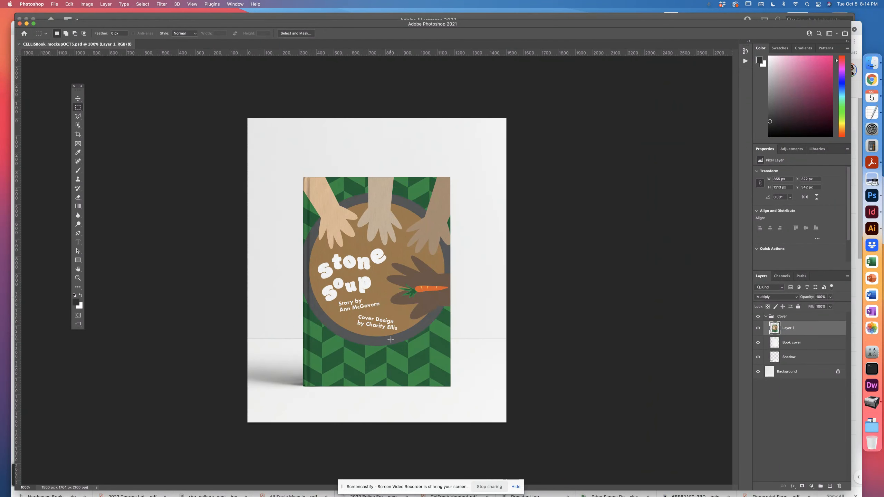
key(super+plus)
key(super+plus)
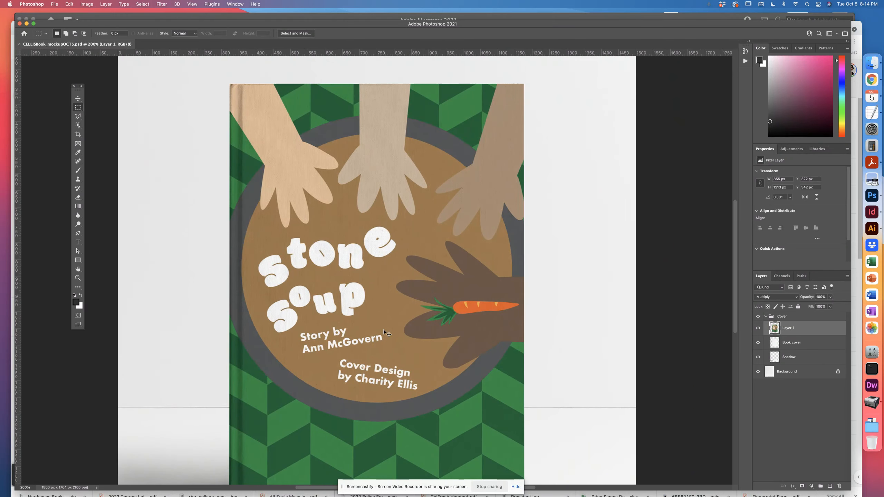
Start saving a copy of the mockup in the stone soup files folder with JPEG as the format
click(55, 4)
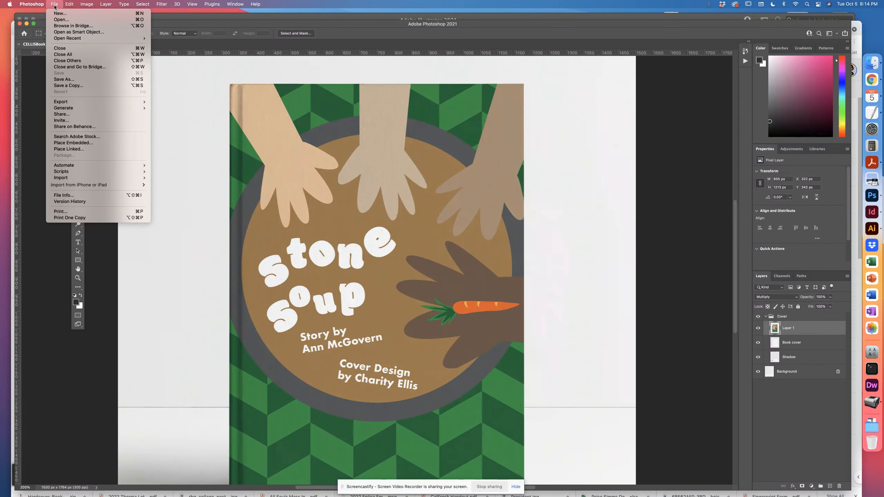
click(53, 80)
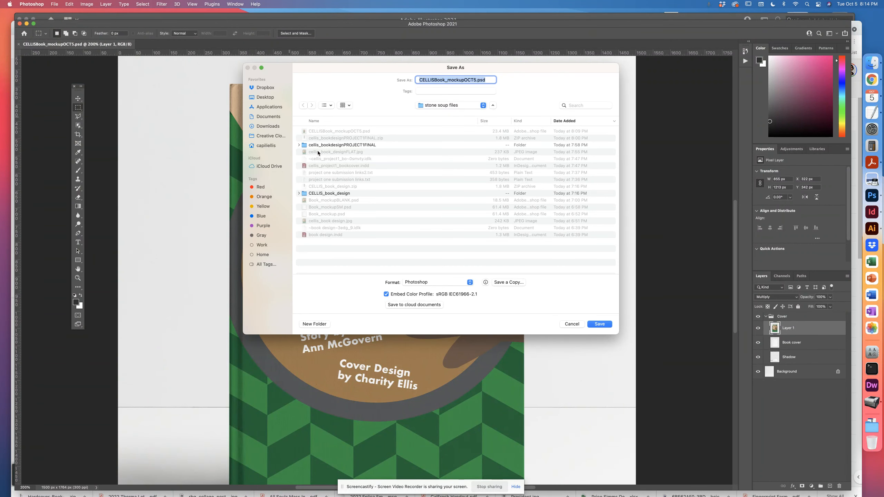
click(428, 282)
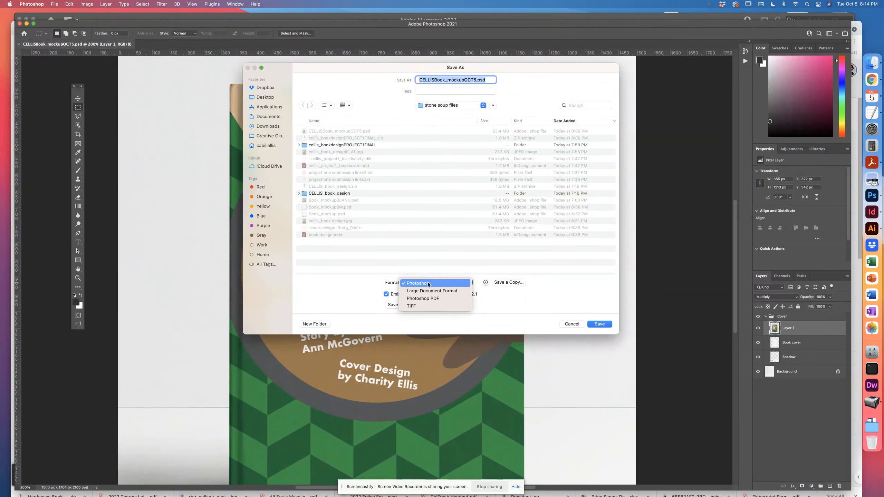
click(518, 283)
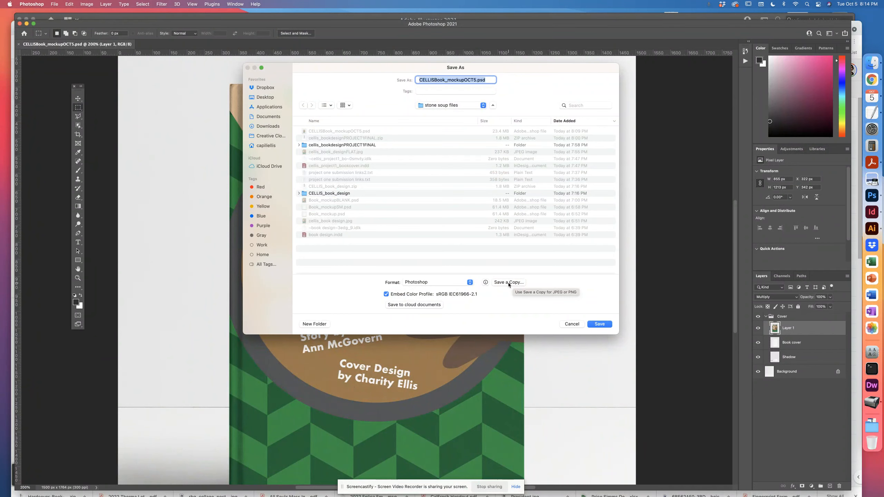
click(508, 283)
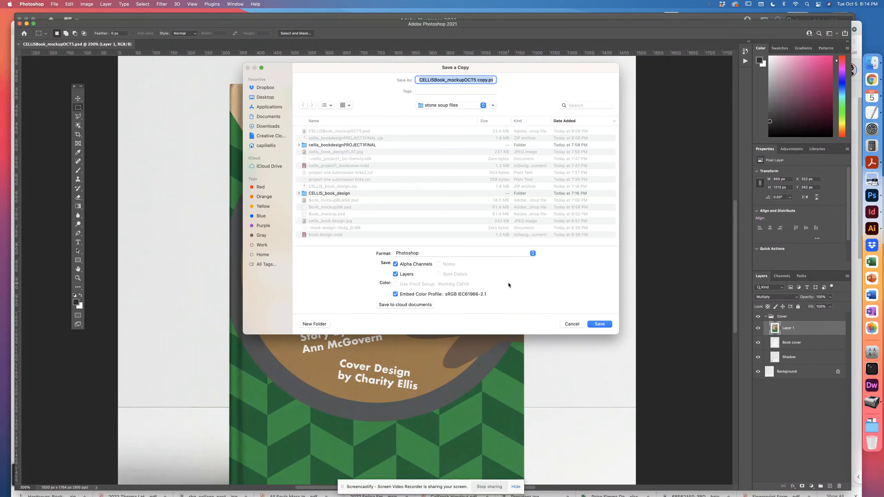
click(435, 253)
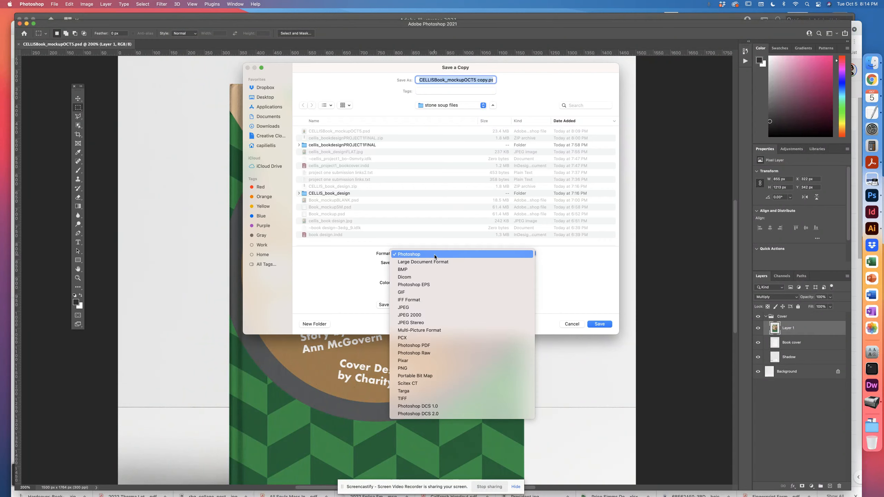
click(419, 310)
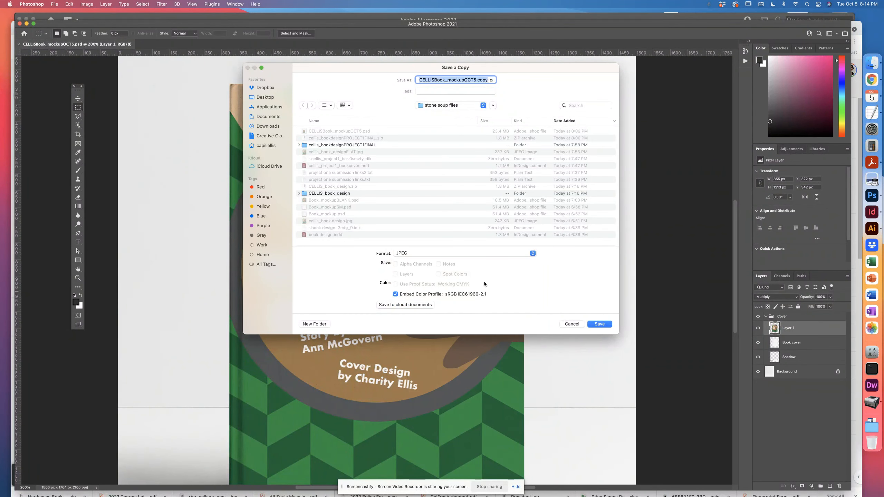
Name the copy CELLISBook_mockupOCT5.jpg and save it at Maximum quality 10 with the Baseline ("Standard") format option
click(488, 79)
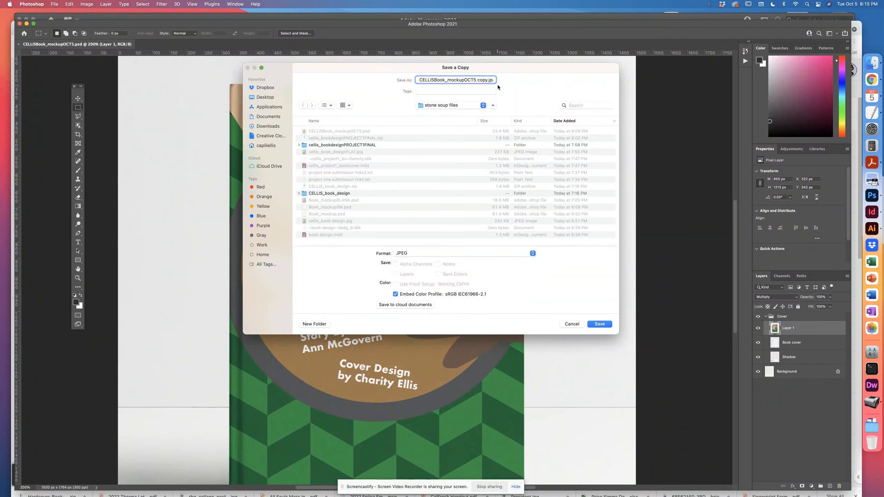
click(600, 324)
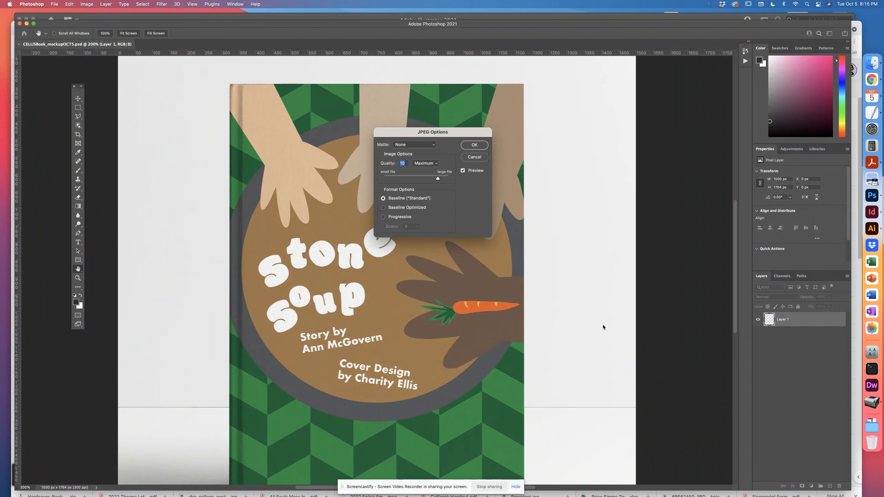
drag(403, 134, 572, 173)
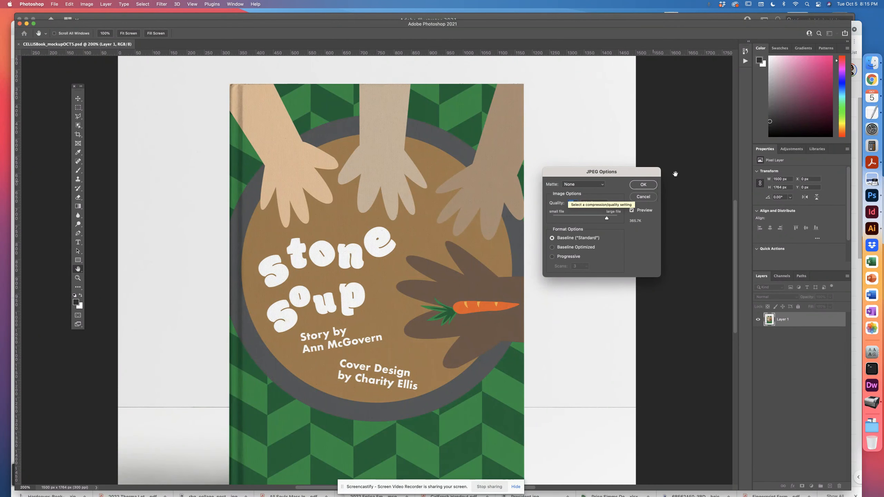
click(643, 185)
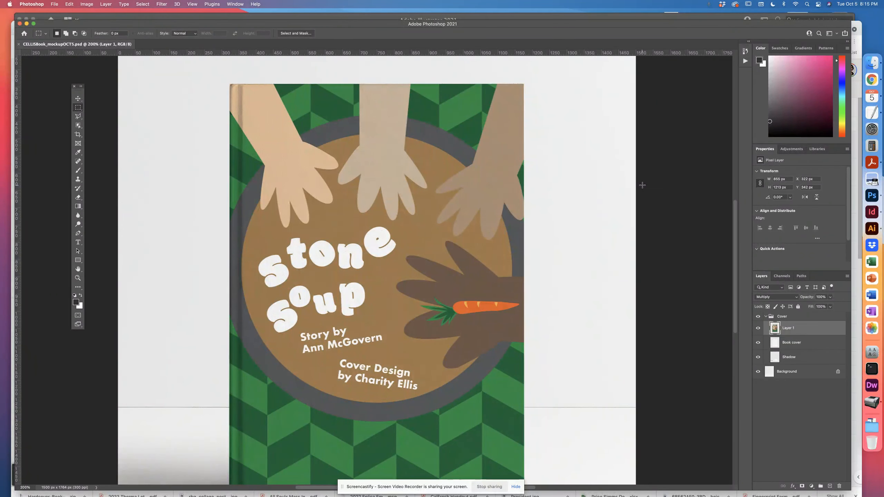
In Finder, preview CELLISBook_mockupOCT5.jpg and then cellis_book_designFLAT.jpg with Quick Look to compare the mockup and flat design
click(401, 117)
key(space)
key(space)
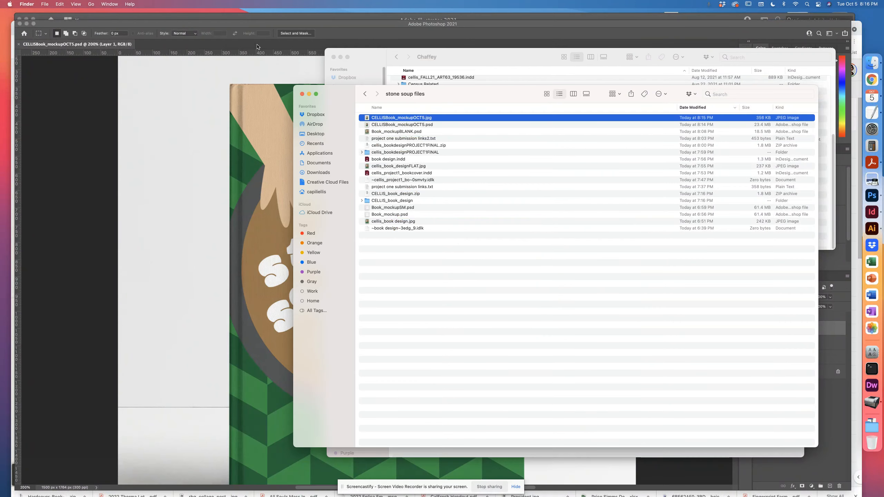
click(402, 166)
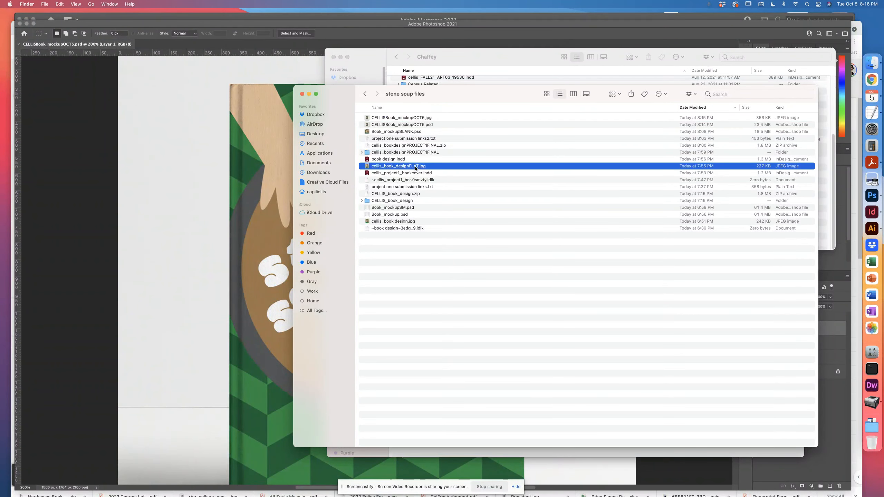
right_click(415, 166)
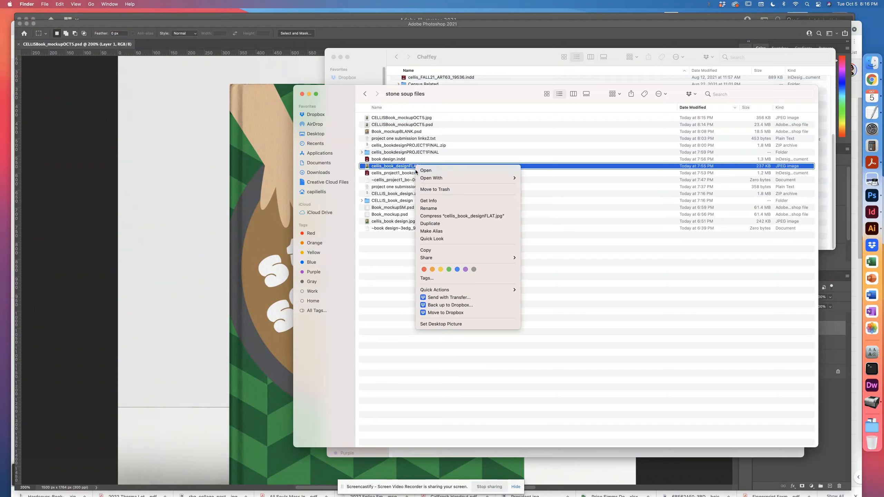
click(446, 239)
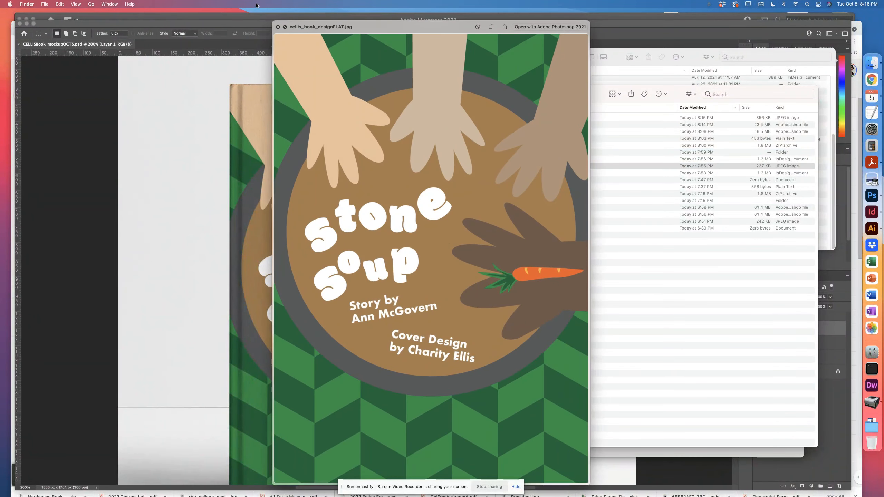
click(278, 27)
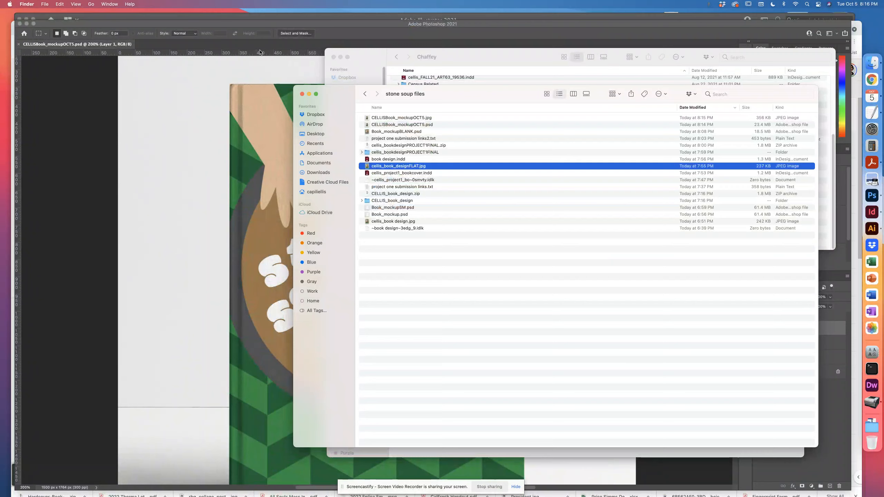
Switch back to Photoshop and briefly hide the Background layer to see which parts of the mockup belong to it
click(254, 76)
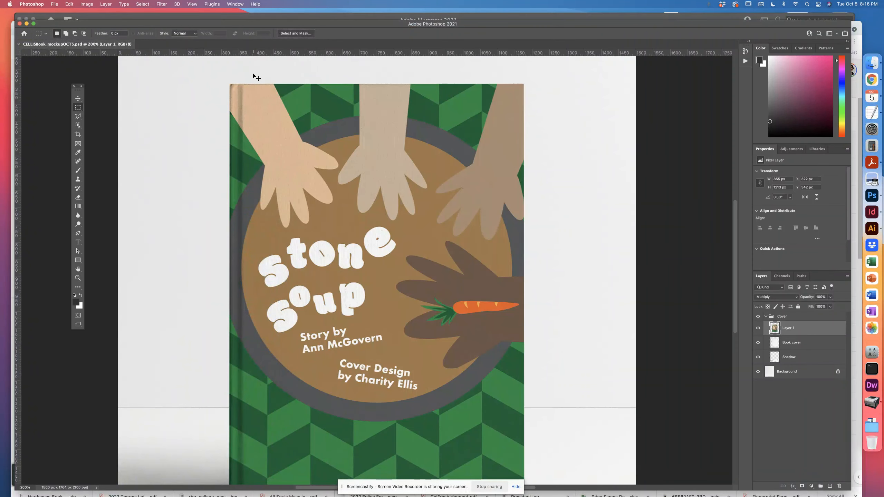
scroll(253, 75, down, 2)
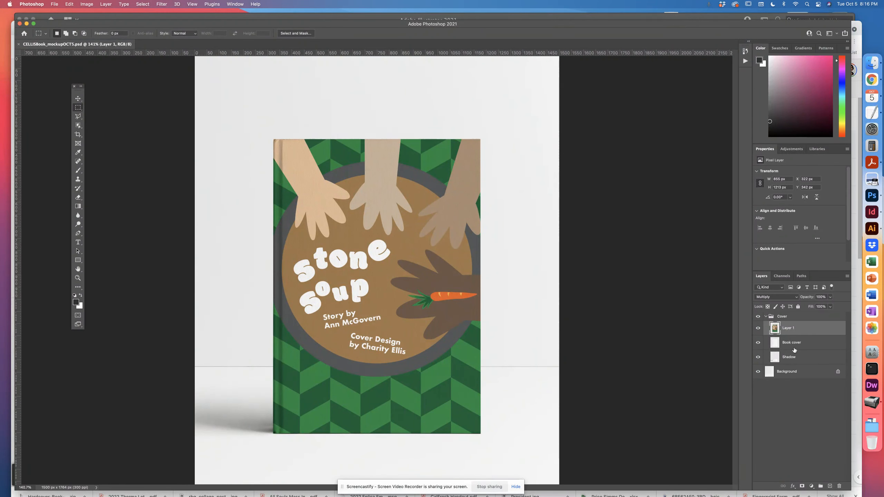
click(758, 372)
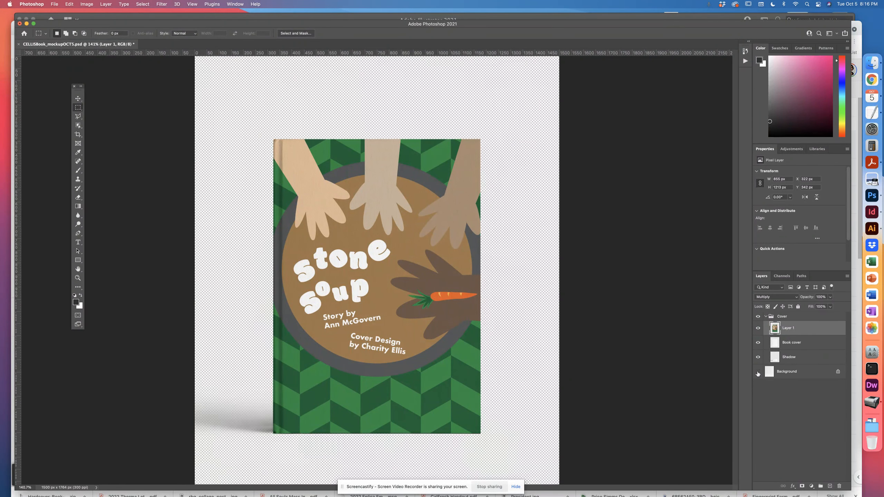
click(759, 372)
Select the Background layer and set the foreground color to muted teal #71b0a9
click(785, 371)
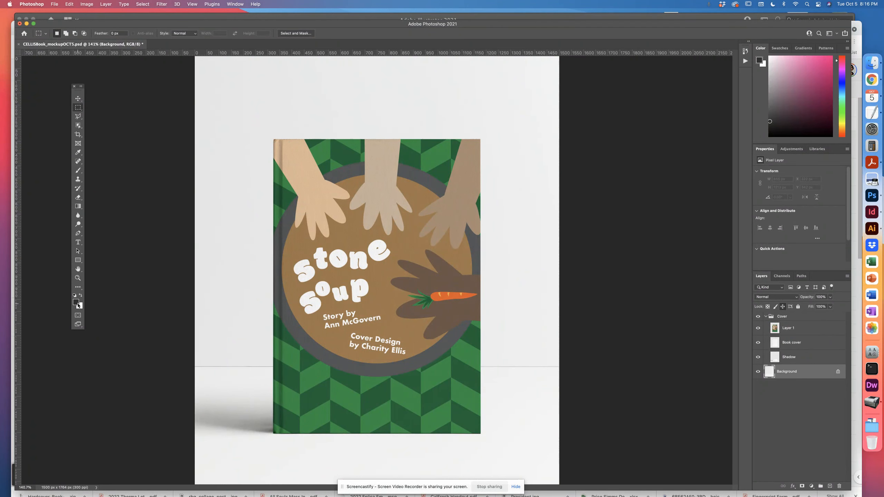
click(77, 303)
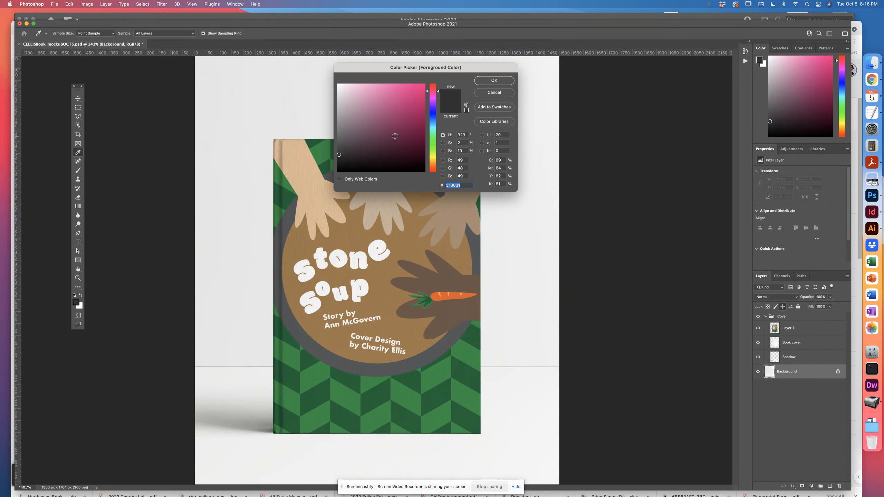
click(382, 99)
drag(382, 98, 368, 112)
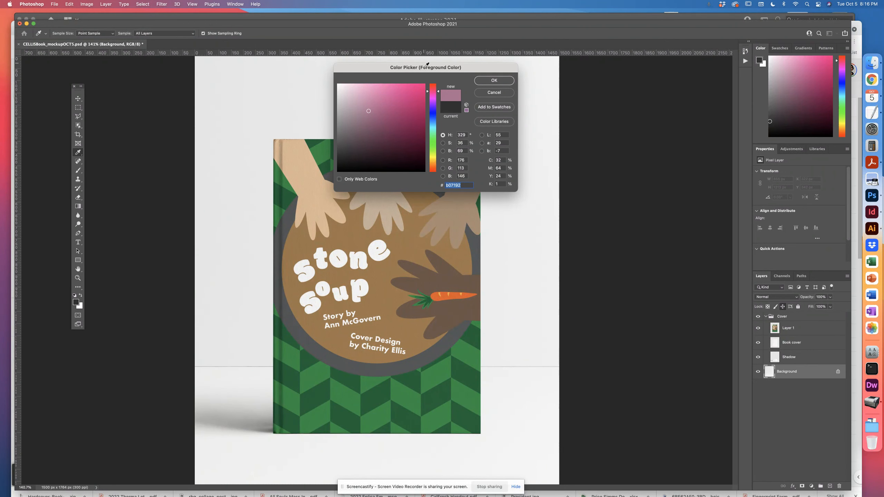
drag(433, 125, 435, 130)
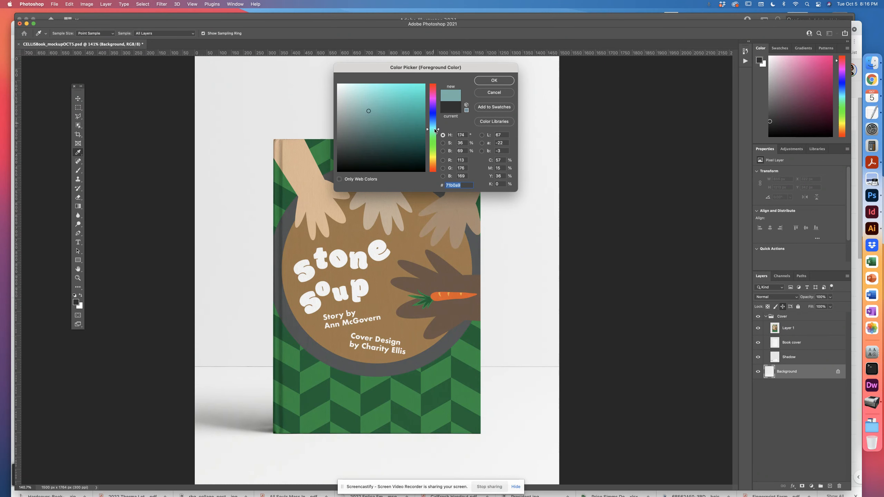
click(495, 81)
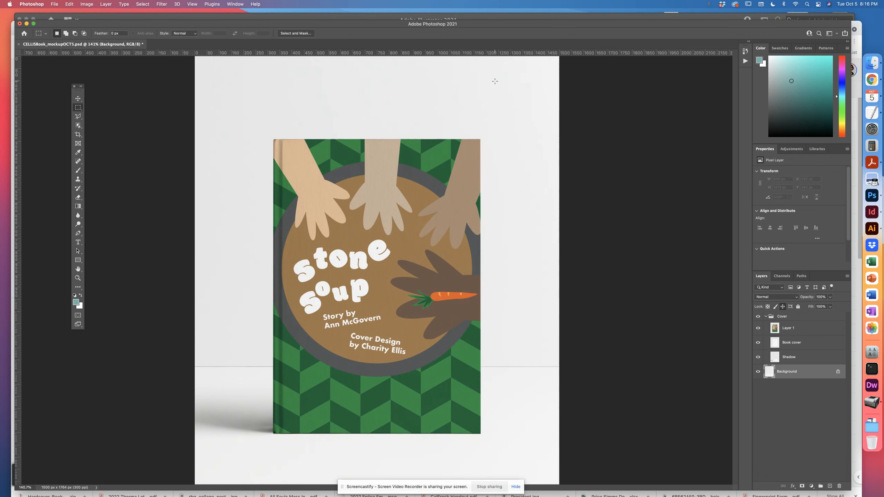
Fill the Background layer with the foreground color in Normal mode at 100% opacity
key(m)
click(88, 5)
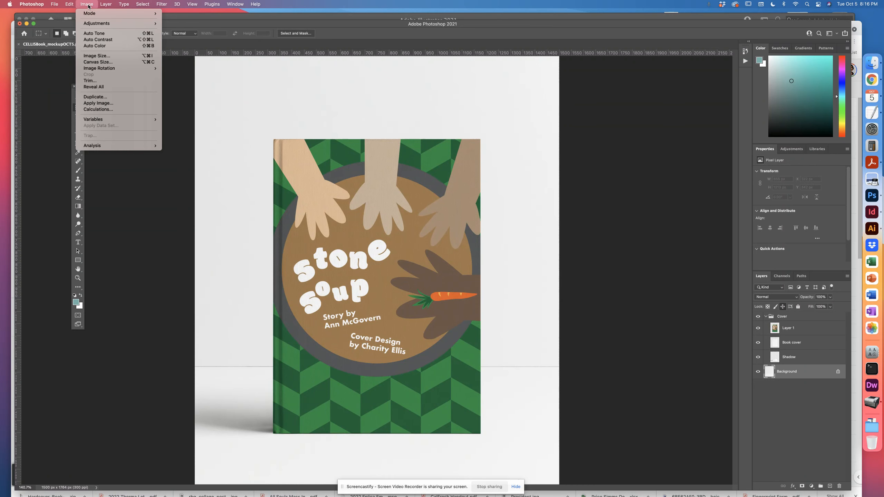
mouse_move(69, 4)
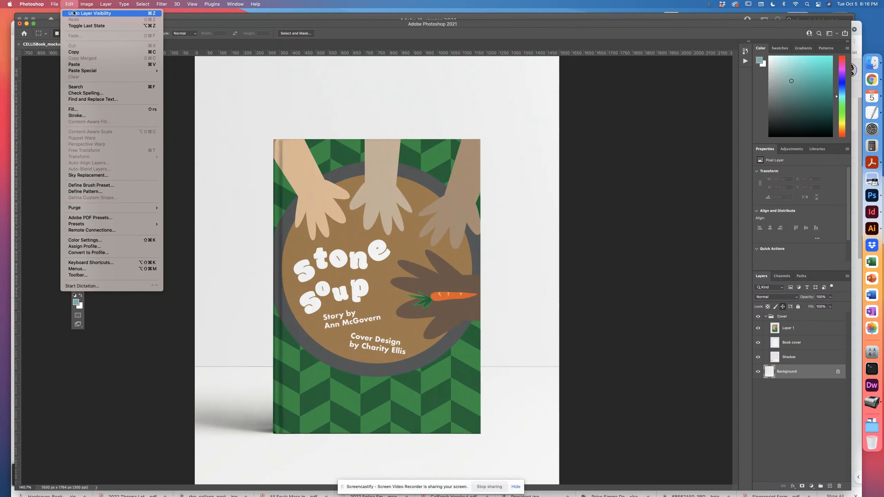
click(73, 110)
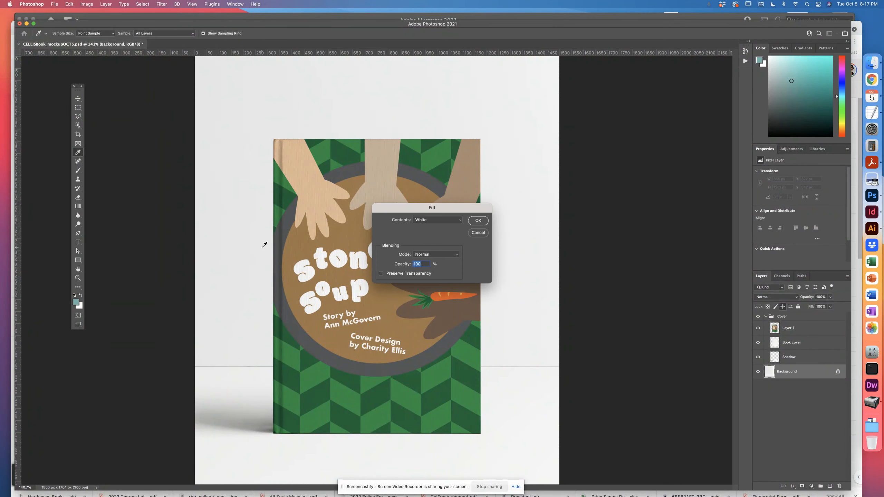
click(428, 221)
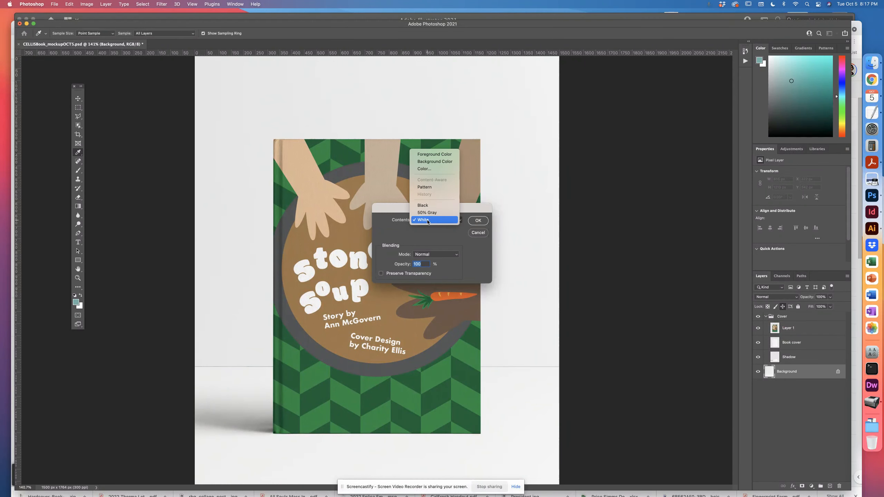
click(428, 156)
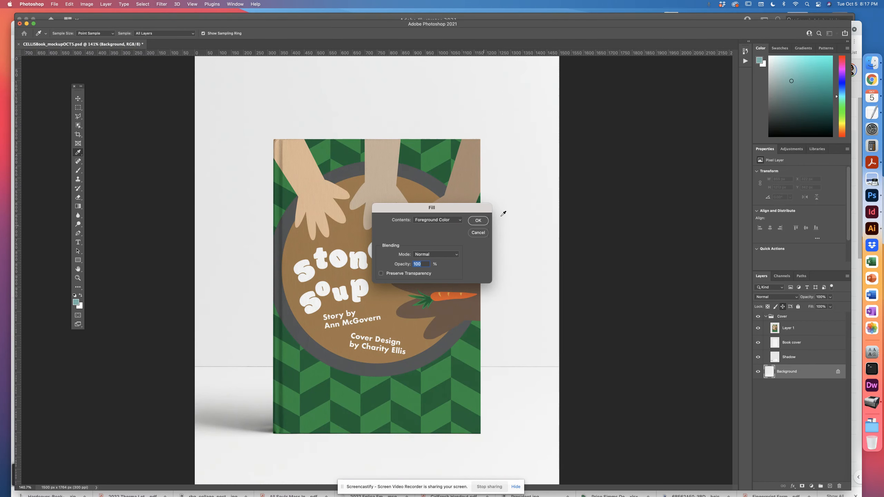
click(479, 221)
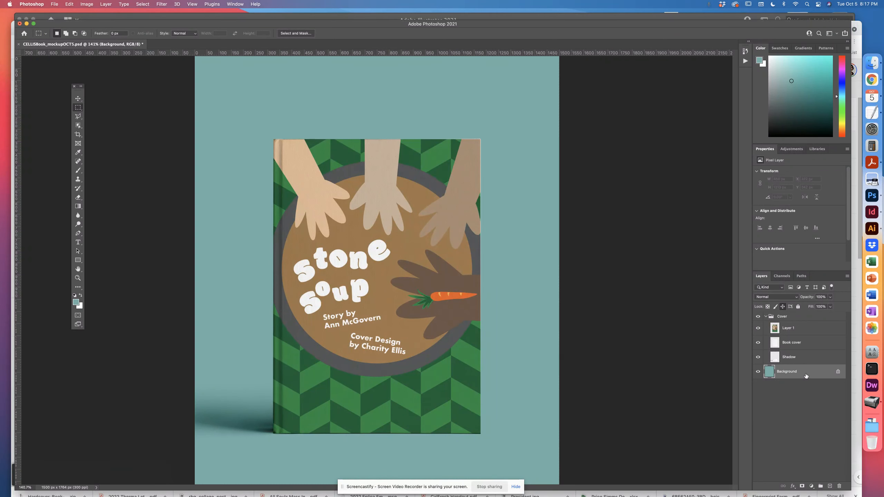
Undo the Background fill and instead fill a new layer directly above Background with the teal foreground color in Normal mode at 100% opacity
key(super+z)
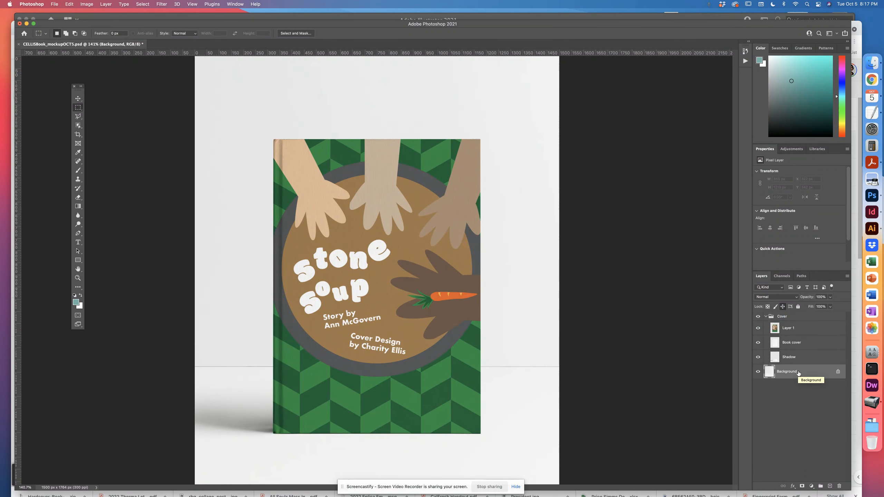
click(830, 486)
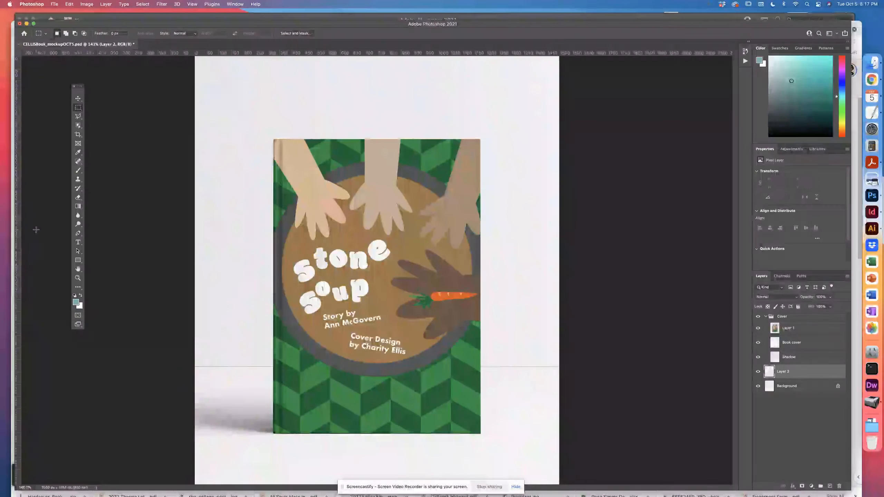
click(87, 4)
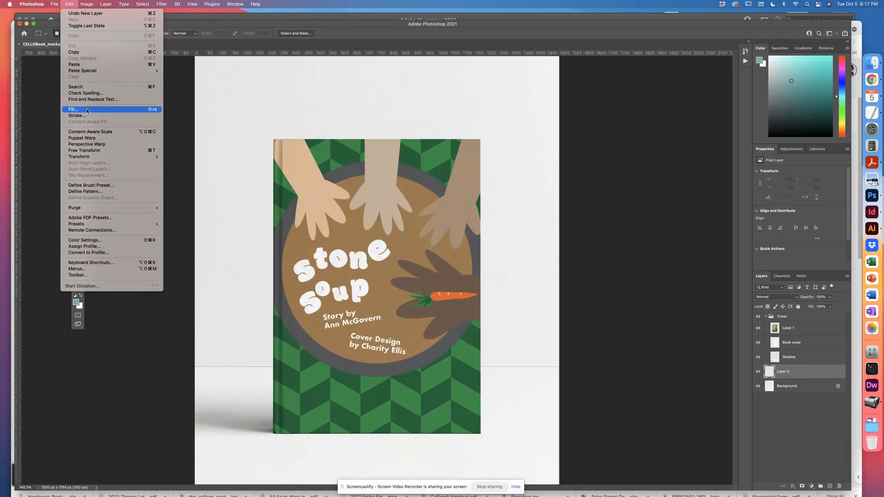
click(87, 110)
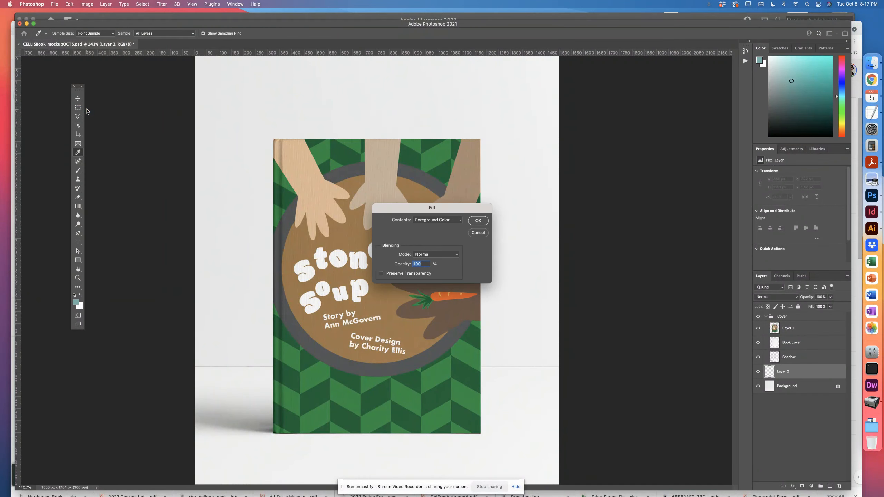
click(478, 220)
key(m)
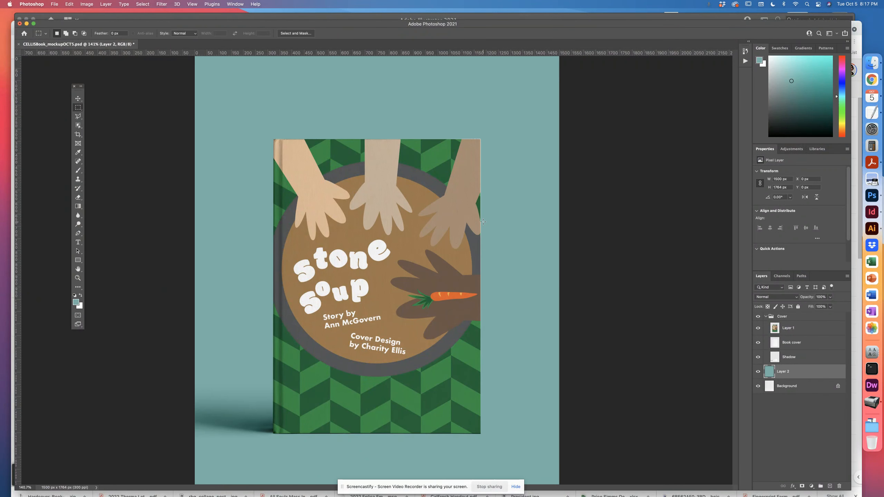
Set the teal fill layer's blend mode to Multiply and save the mockup document
click(768, 298)
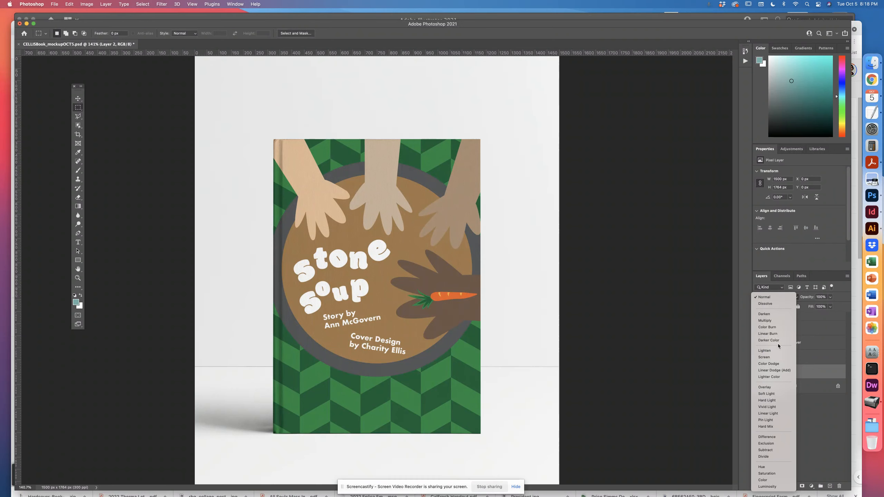
click(772, 321)
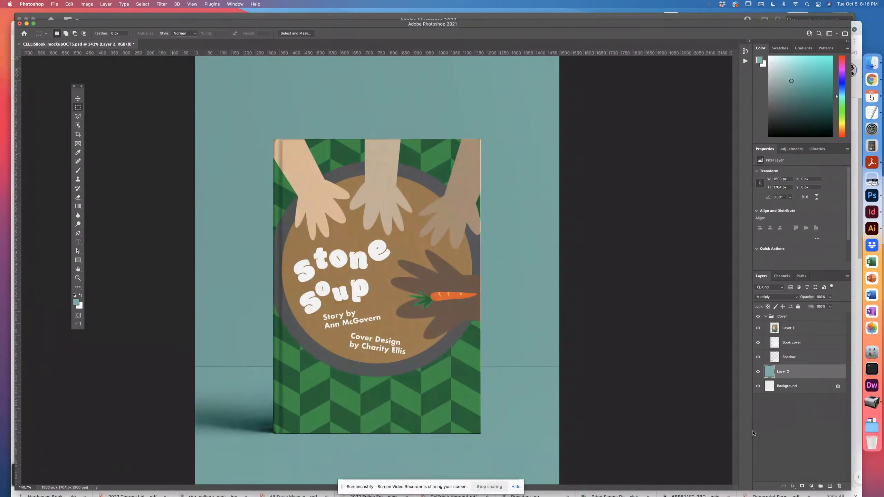
key(super+minus)
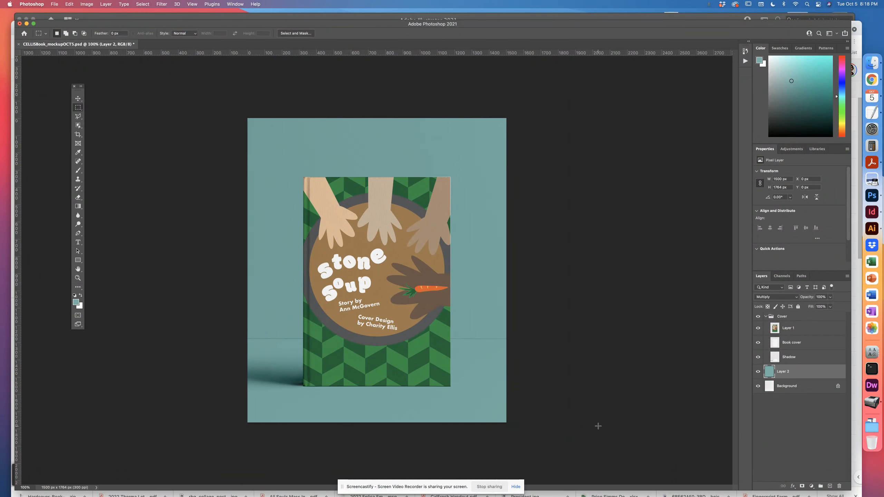
key(super+s)
Save a JPEG copy as CELLISBook_mockupOCT5.jpg in the stone soup files folder, replacing the existing file, at quality 10 (Maximum) with Baseline ("Standard") format
click(55, 4)
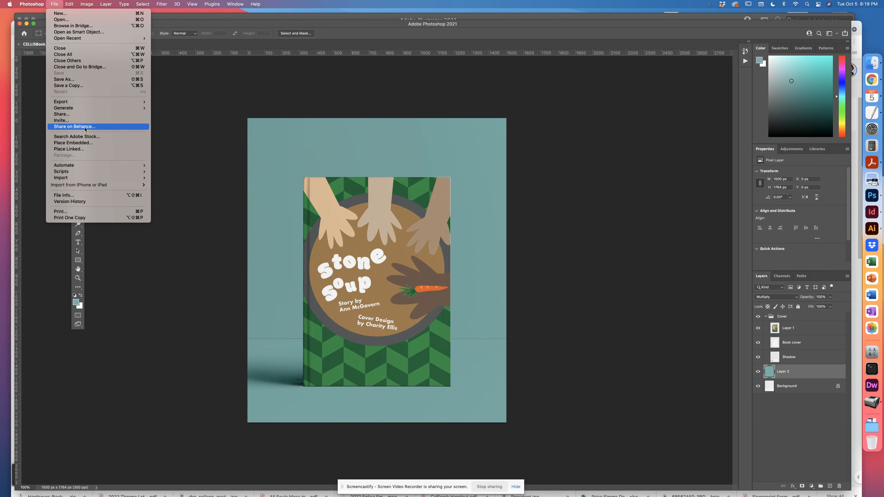
click(71, 86)
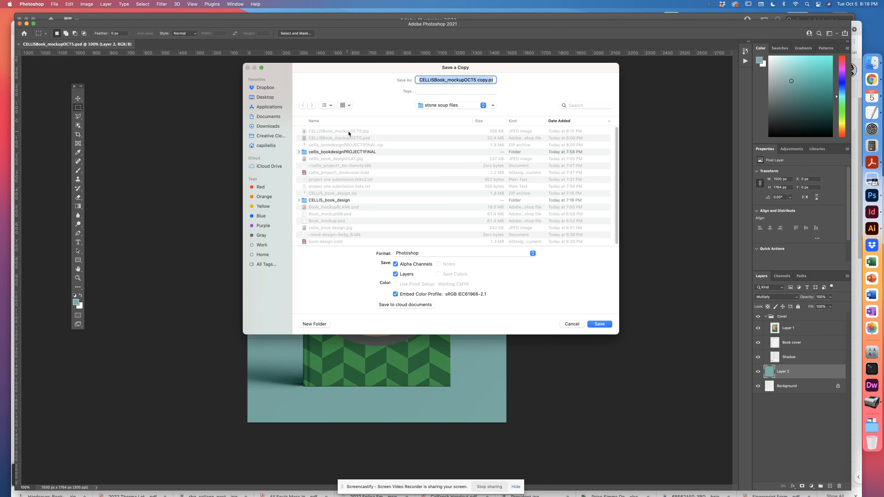
click(474, 251)
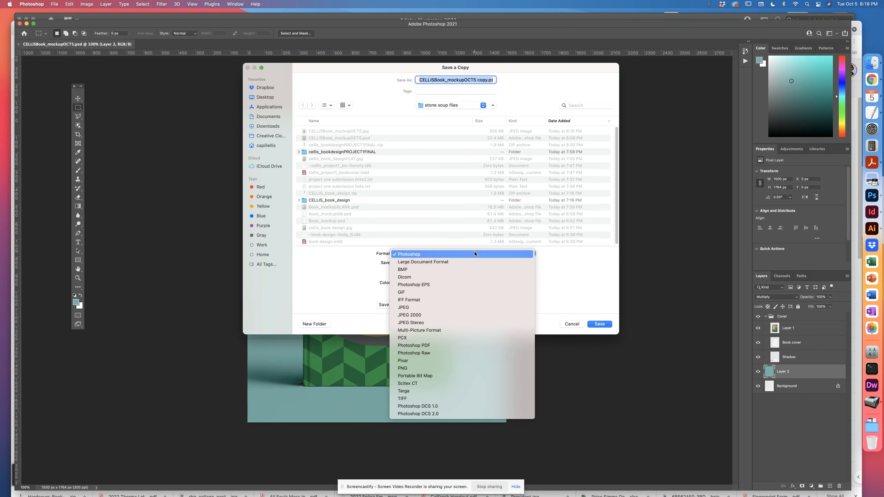
click(474, 307)
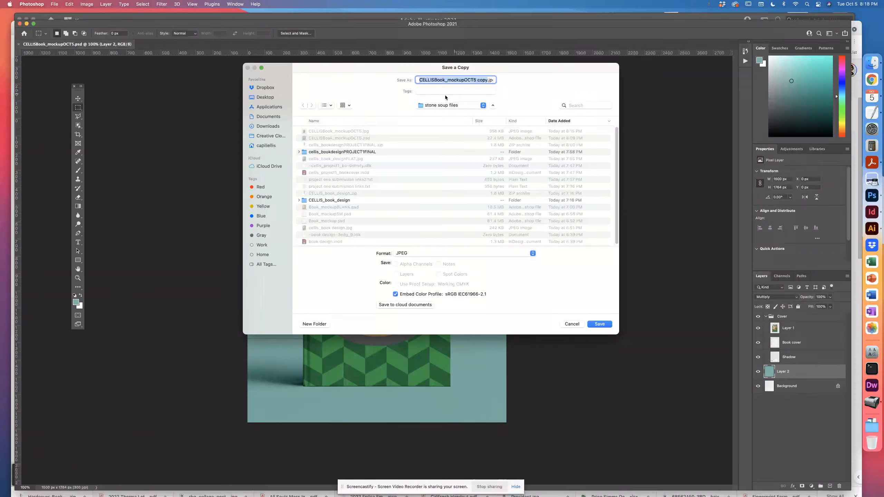
key(Right)
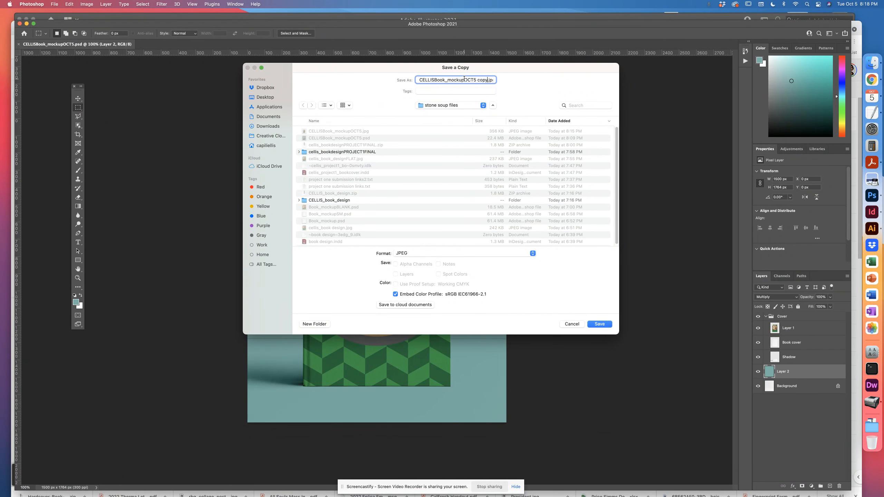
key(BackSpace)
key(BackSpace)
key(BackSpace)
key(BackSpace)
key(BackSpace)
click(603, 325)
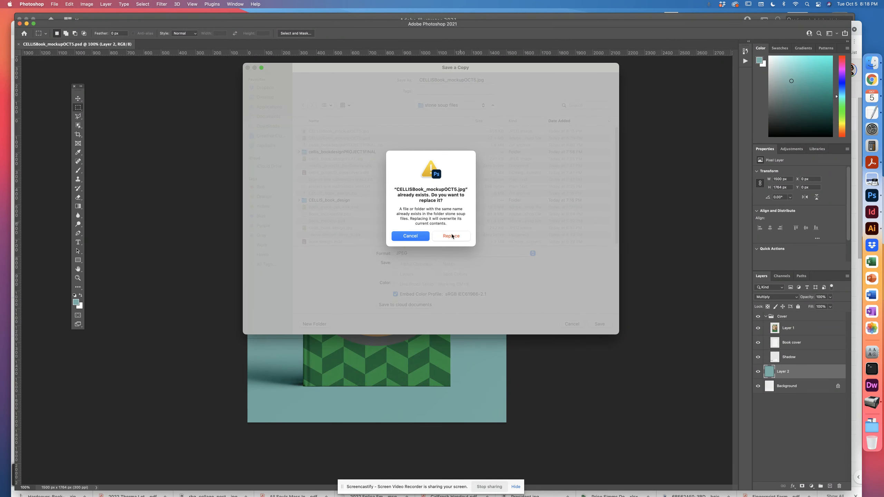
click(450, 237)
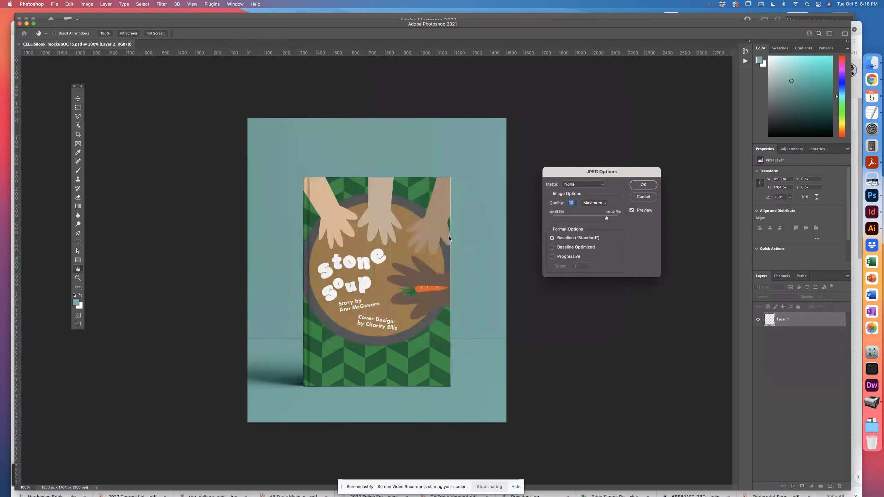
click(647, 185)
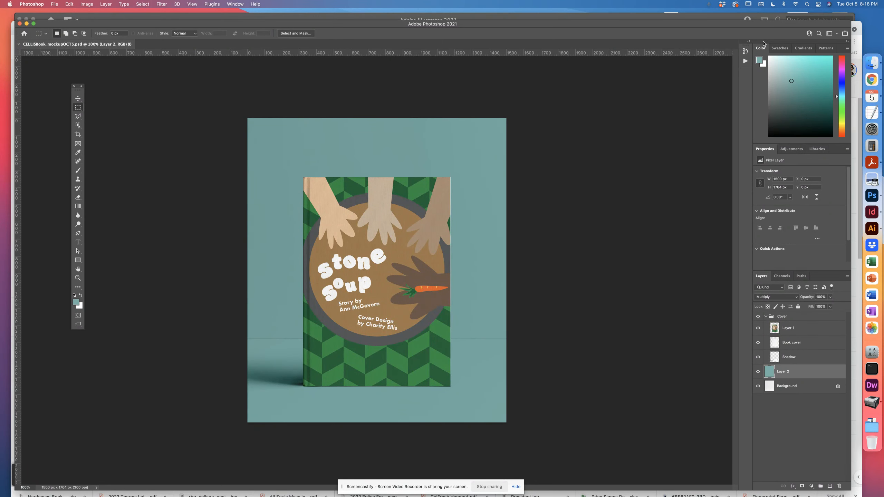
Switch to Finder and preview CELLISBook_mockupOCT5.jpg and cellis_book_designFLAT.jpg together in Quick Look, ending on the mockup image
click(873, 63)
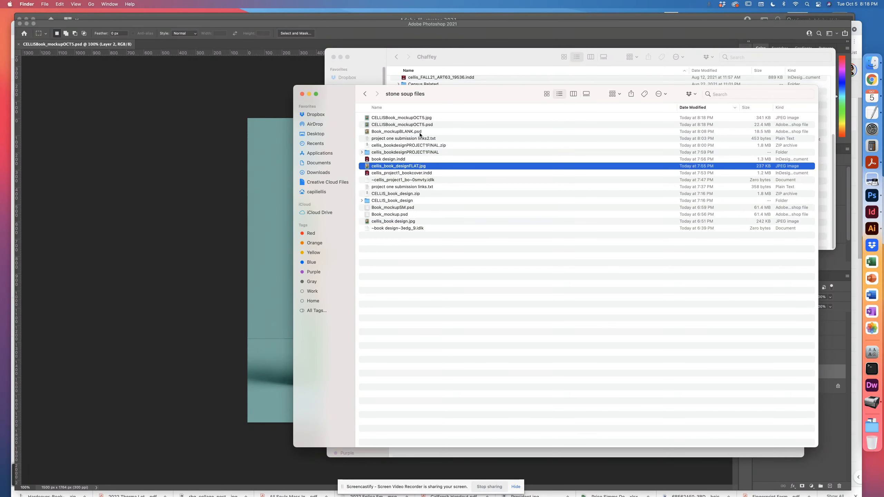
click(417, 119)
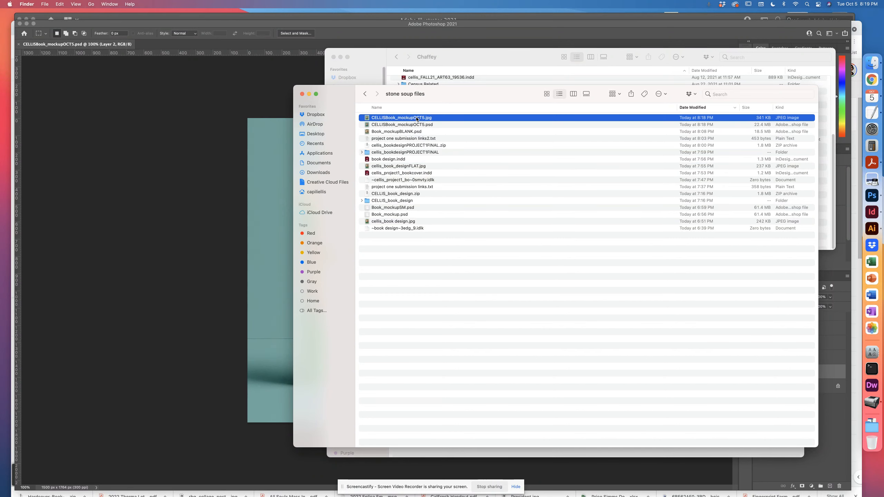
super+click(409, 166)
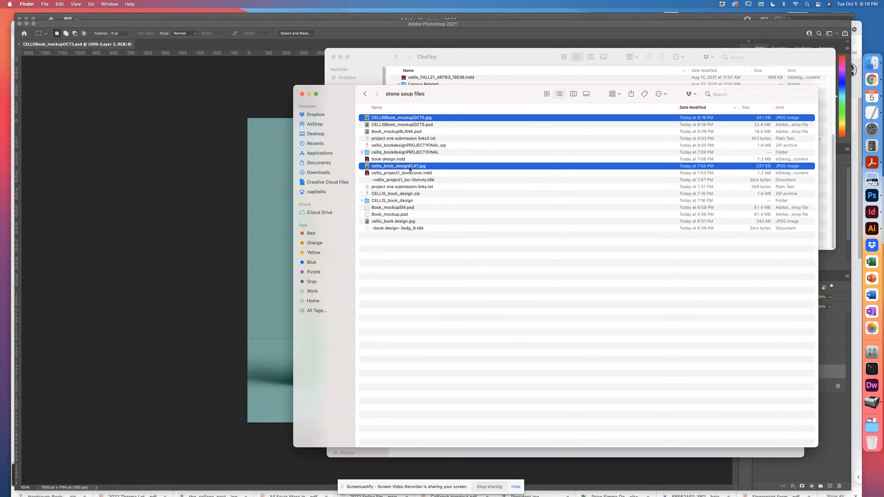
right_click(410, 168)
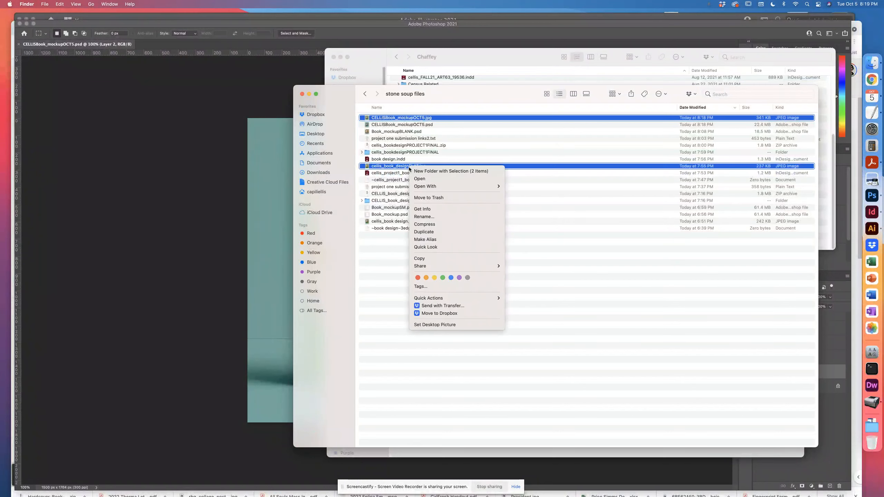
click(433, 247)
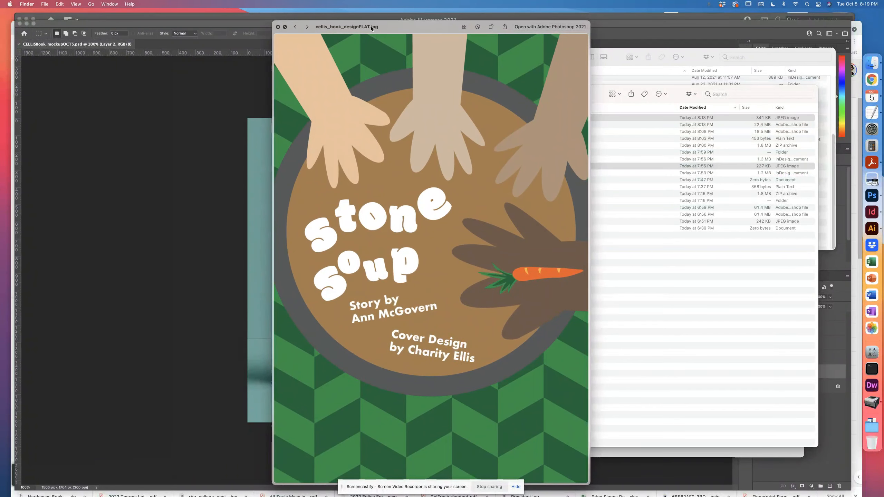
click(308, 27)
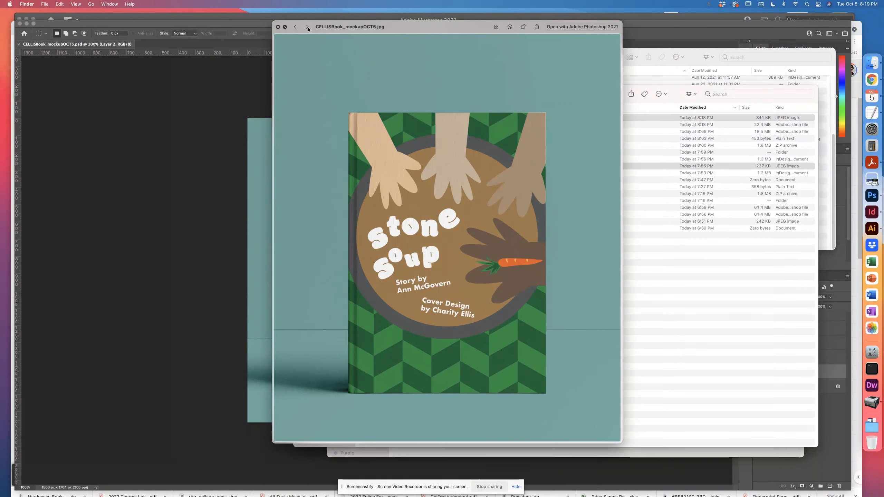